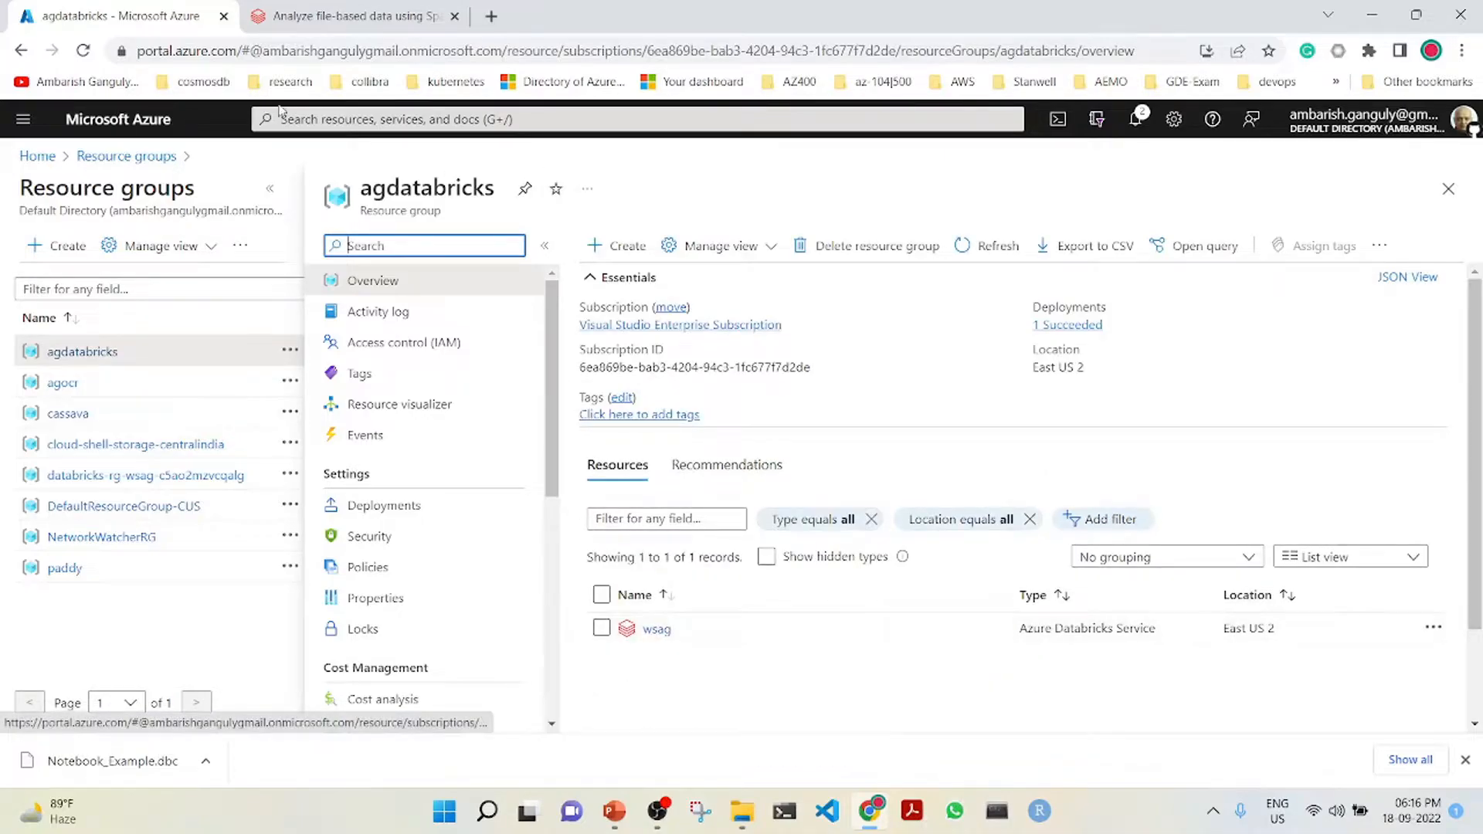
# Switch to the Databricks workspace, open the form for creating a new cluster and choose single-node mode.
pyautogui.click(351, 15)
pyautogui.moveTo(31, 212)
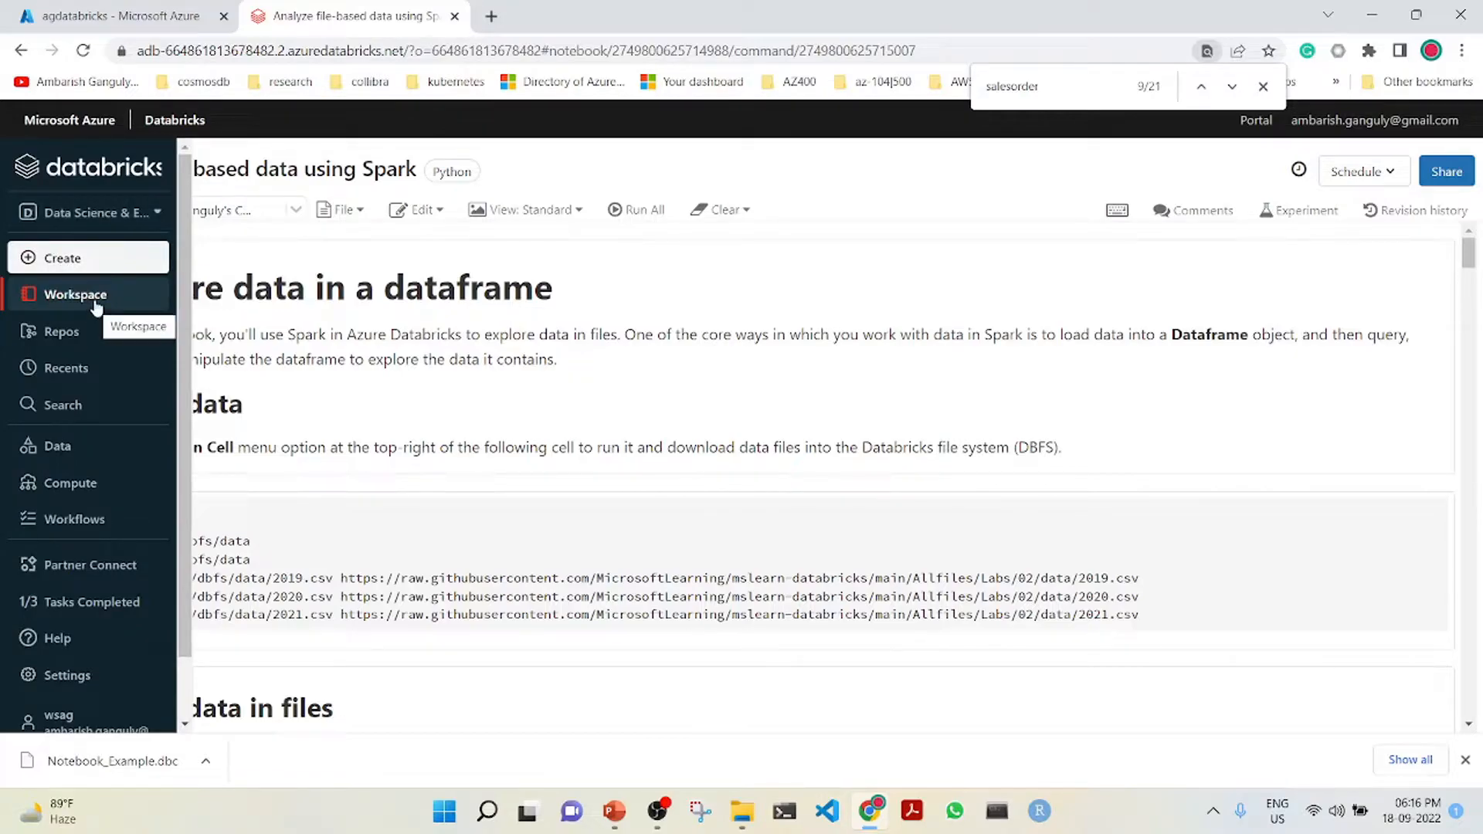
pyautogui.moveTo(90, 261)
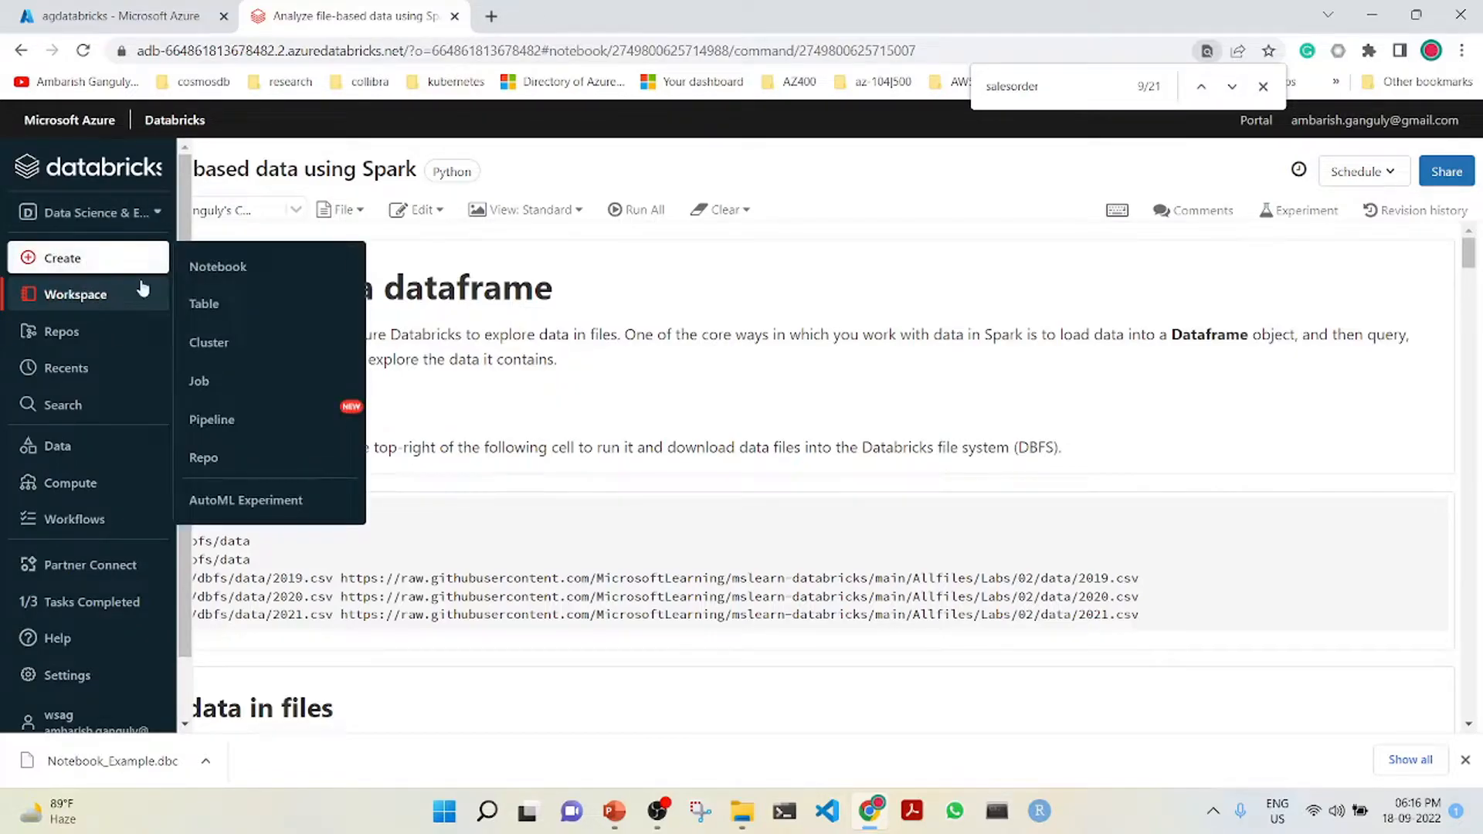
pyautogui.click(207, 347)
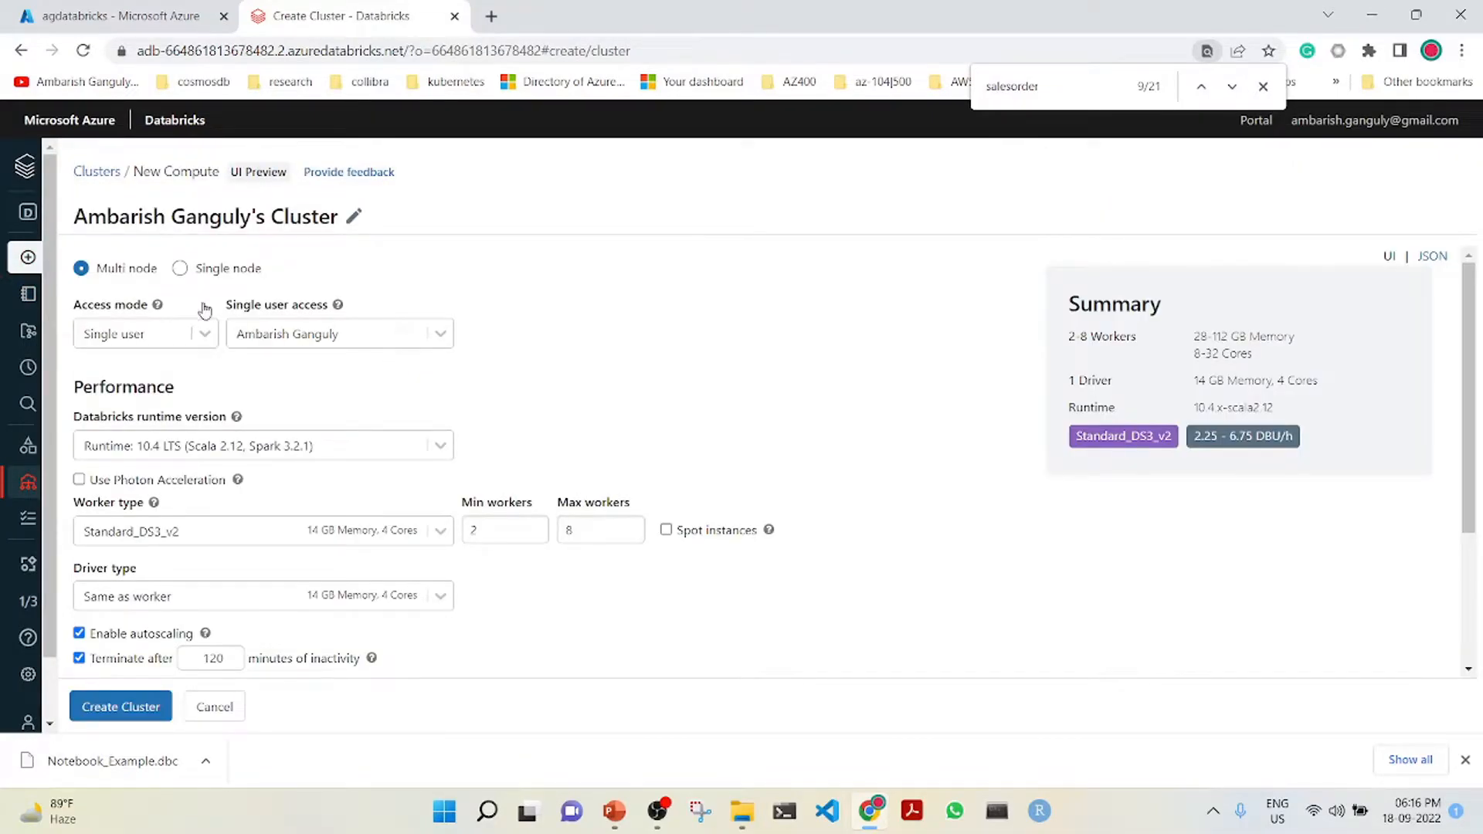
pyautogui.click(184, 273)
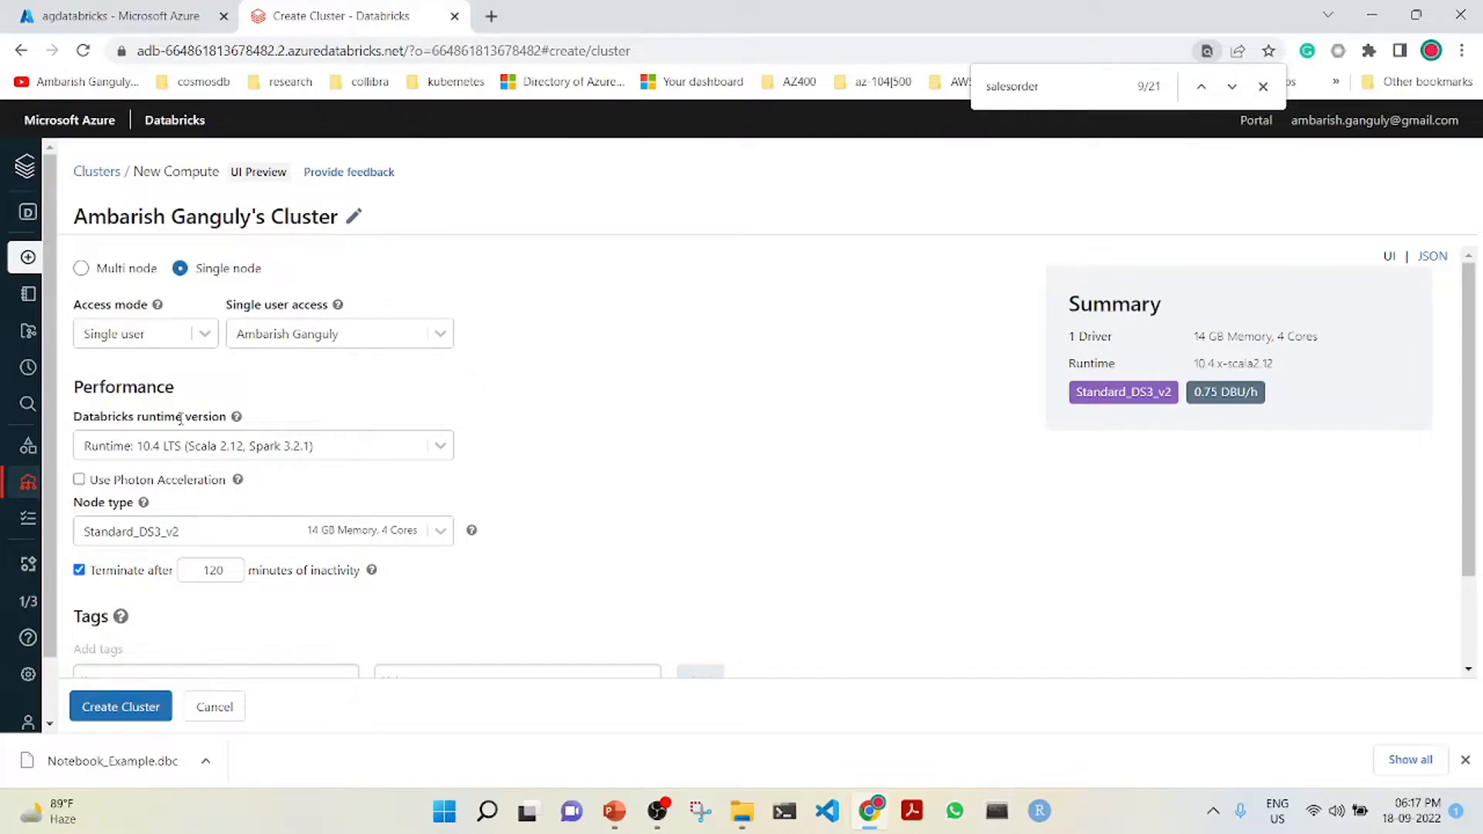
# Switch to the Azure portal and open the virtual machine in the databricks-rg-wsag-c5ao2mzvcqalg resource group to inspect its details.
pyautogui.click(142, 21)
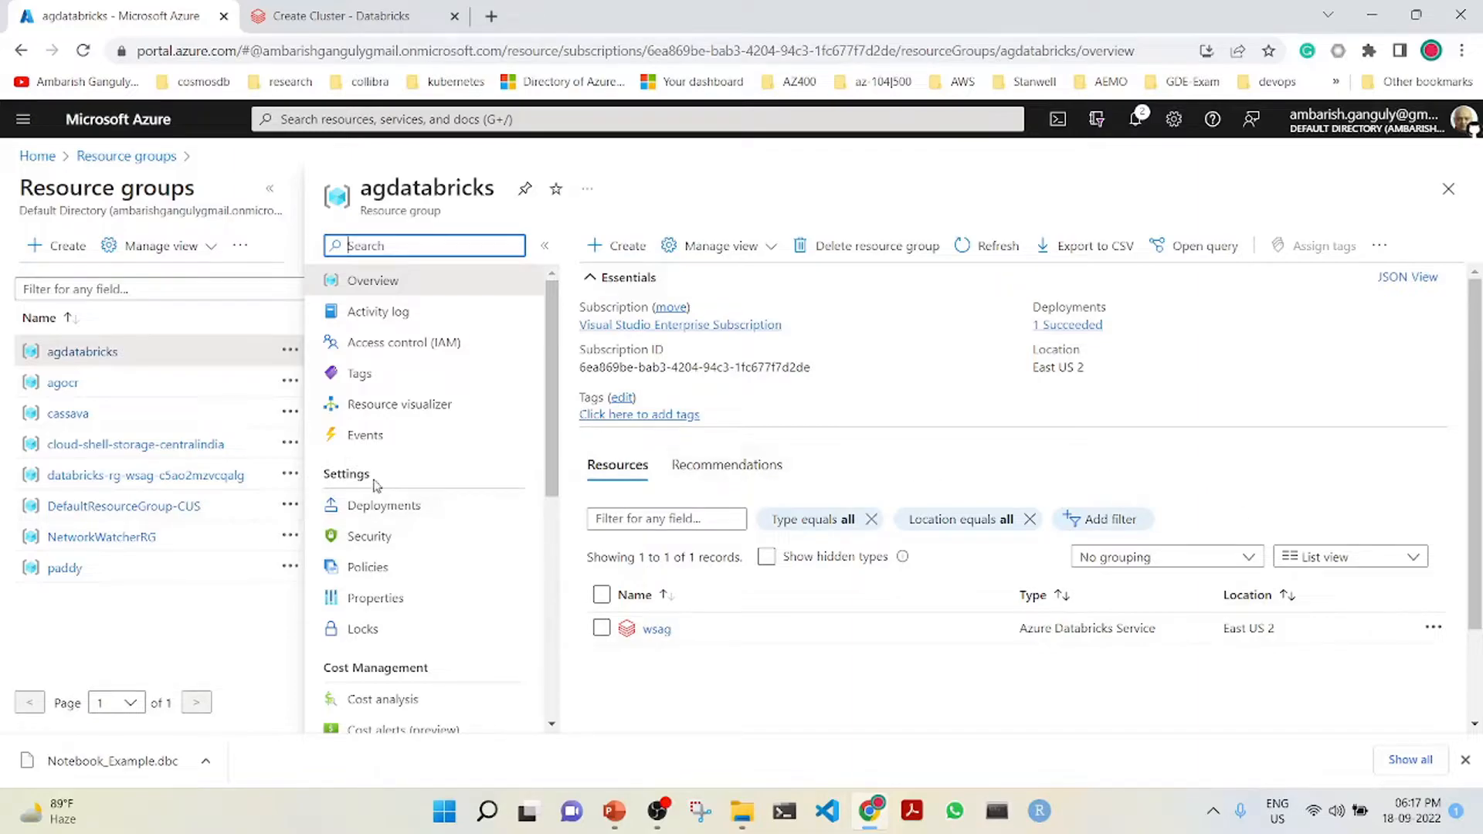
pyautogui.click(194, 478)
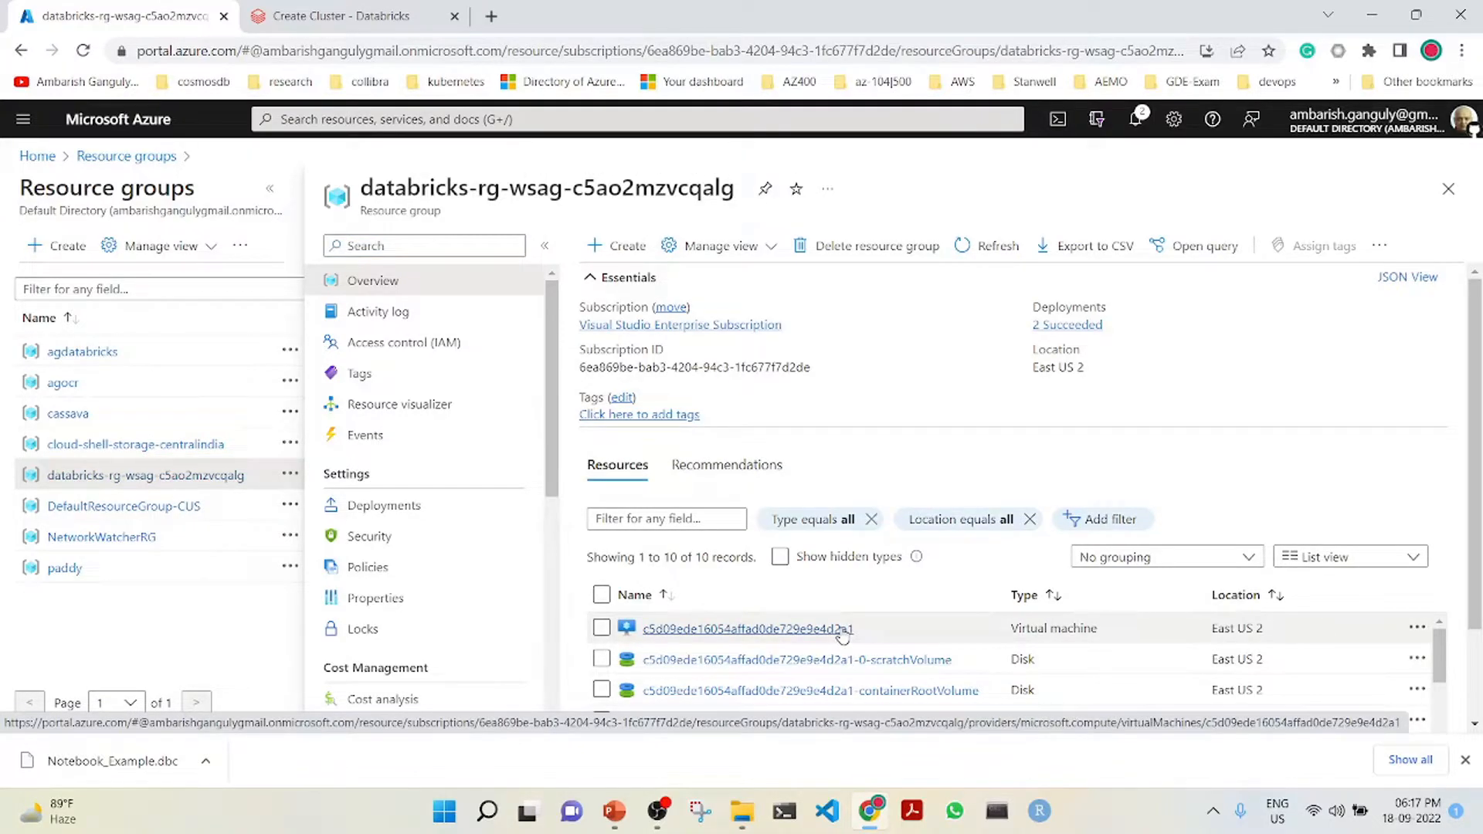
pyautogui.click(842, 631)
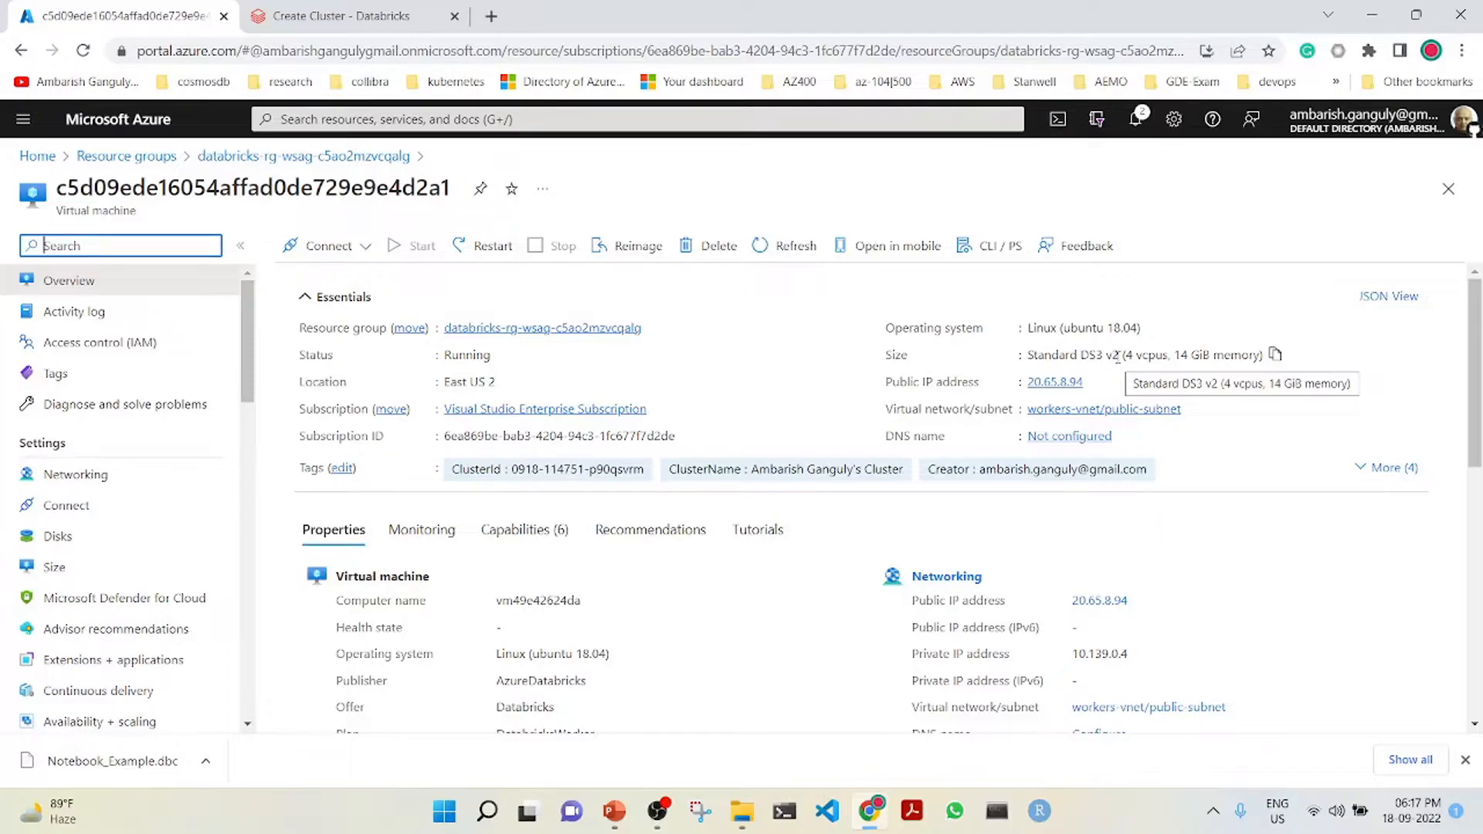
# Switch back to Databricks and open the "Analyze file-based data using Spark" notebook from the workspace's user folder.
pyautogui.click(272, 15)
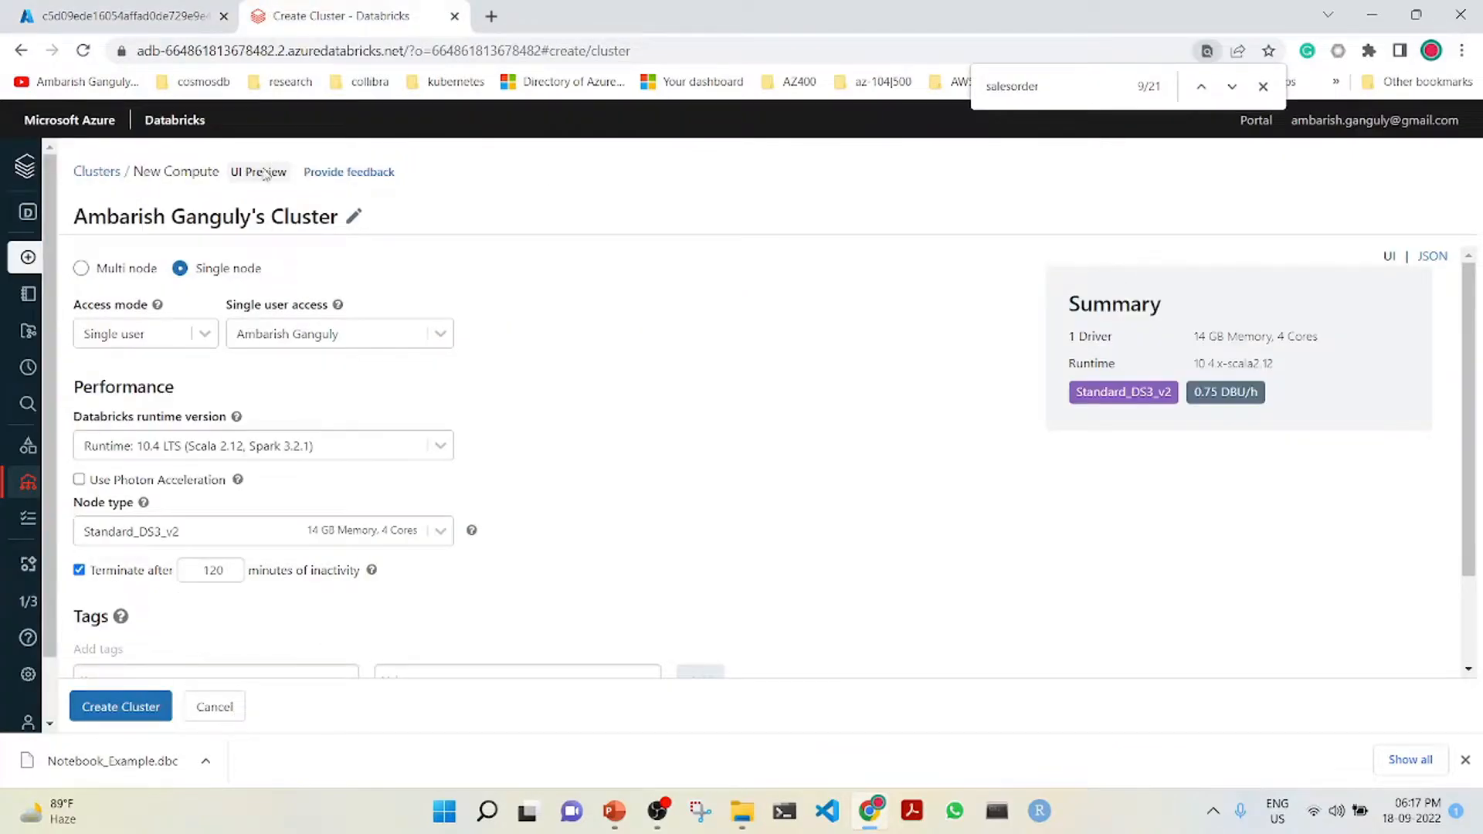
pyautogui.moveTo(65, 243)
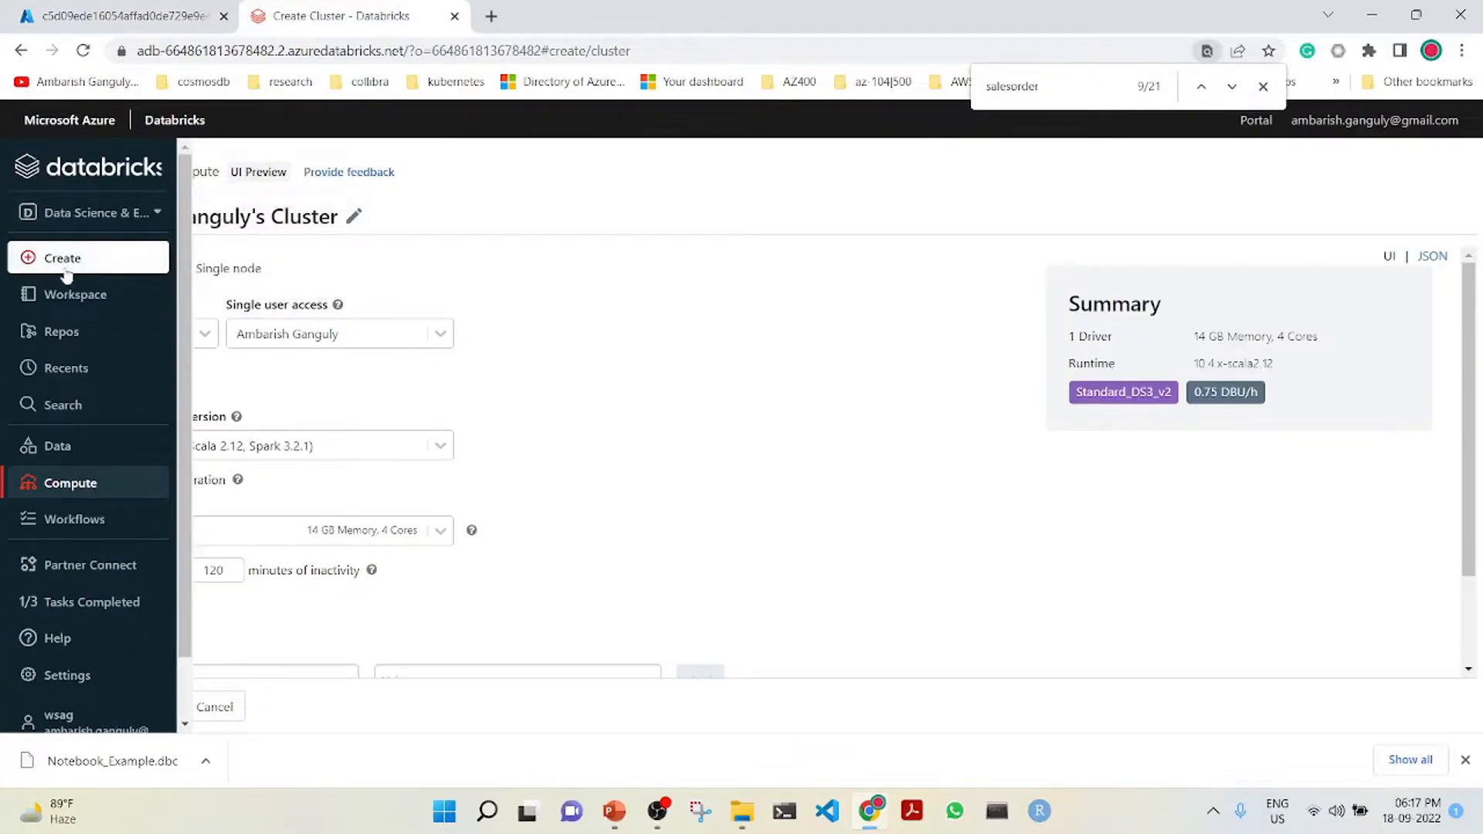
pyautogui.click(66, 296)
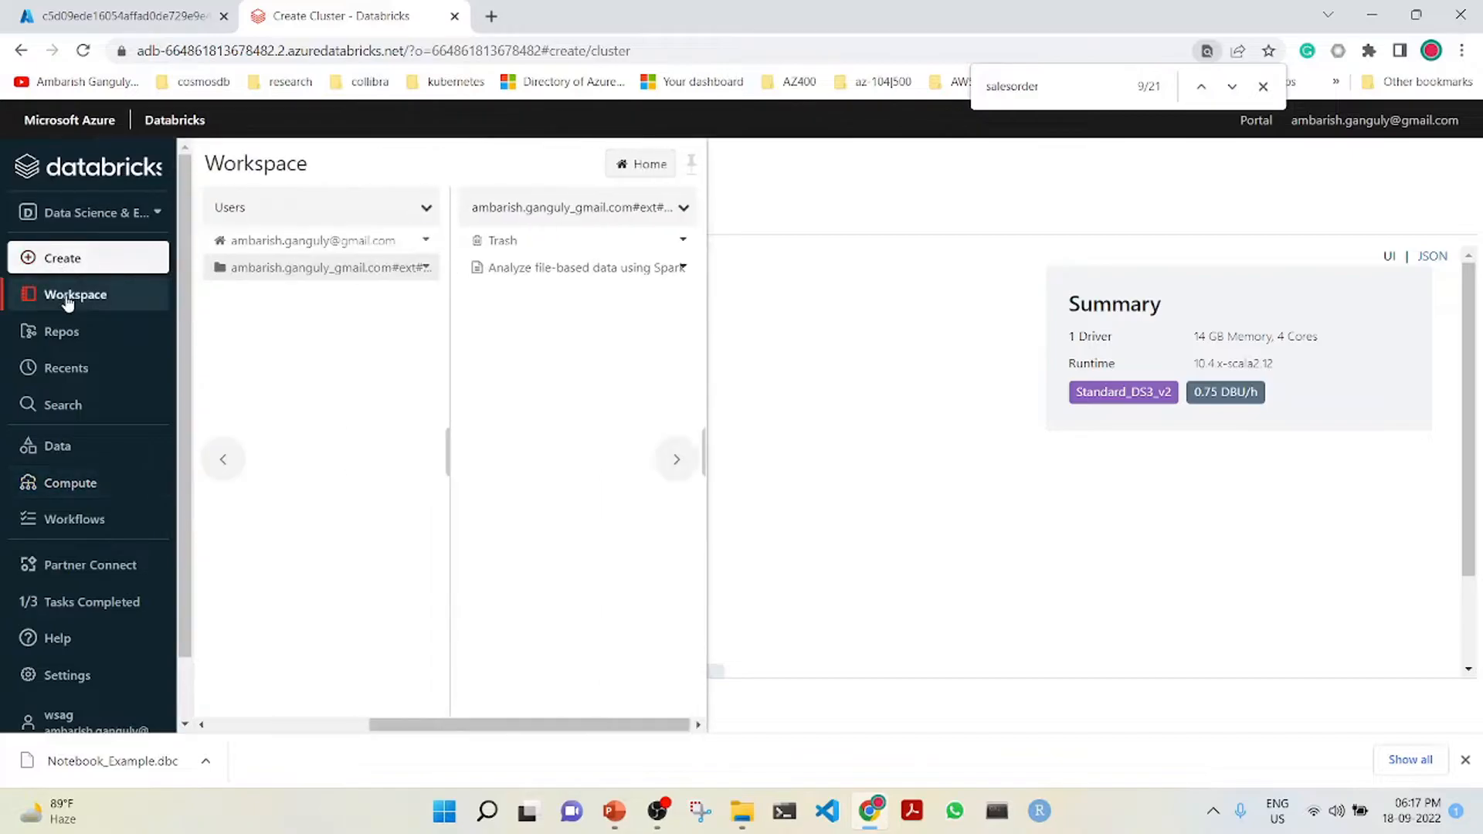
pyautogui.click(651, 274)
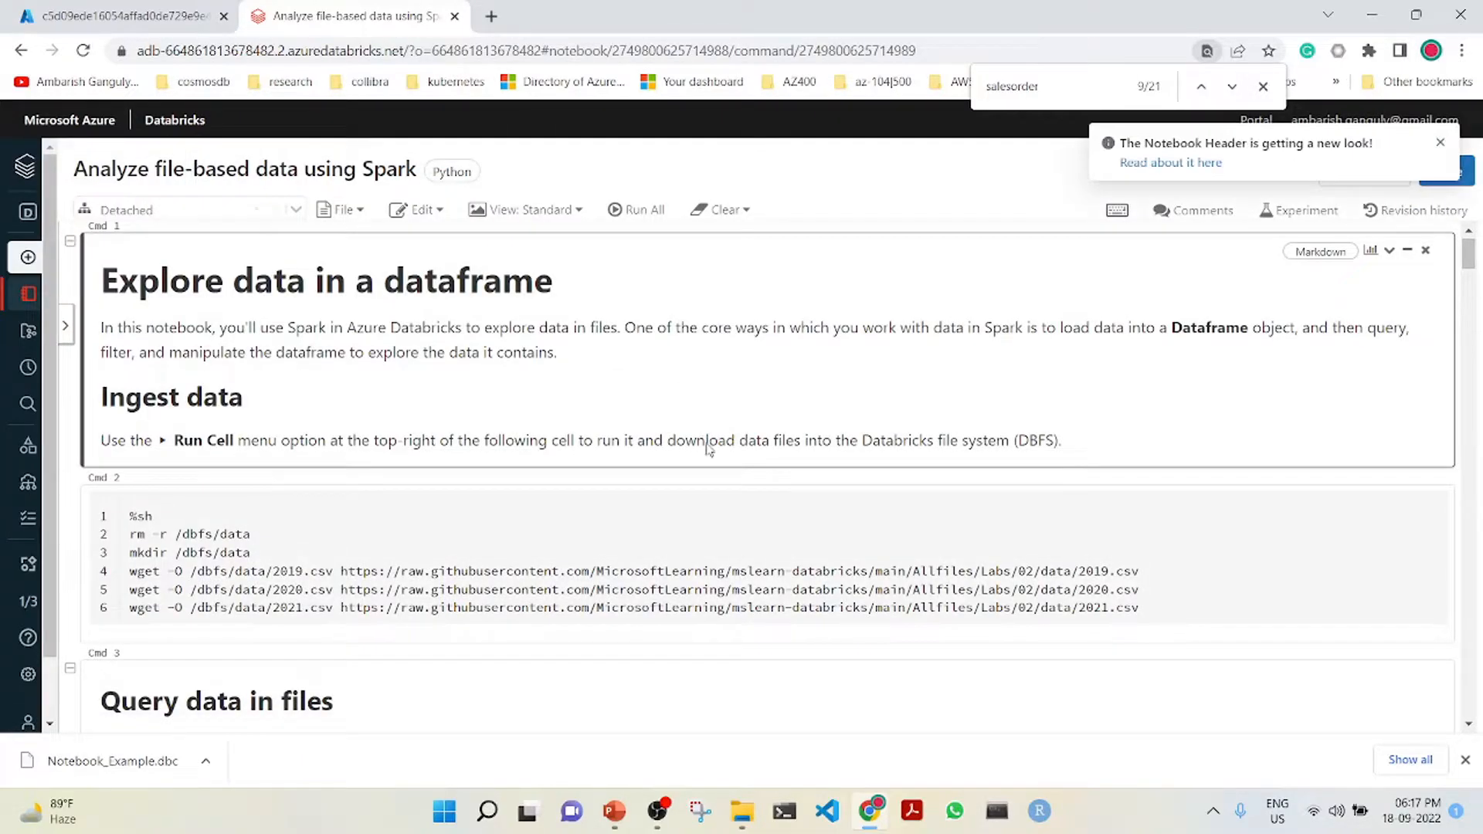
# Run the cell downloading the 2019, 2020 and 2021 CSV files to /dbfs/data, and the cell loading and displaying the first 100 rows.
pyautogui.click(725, 568)
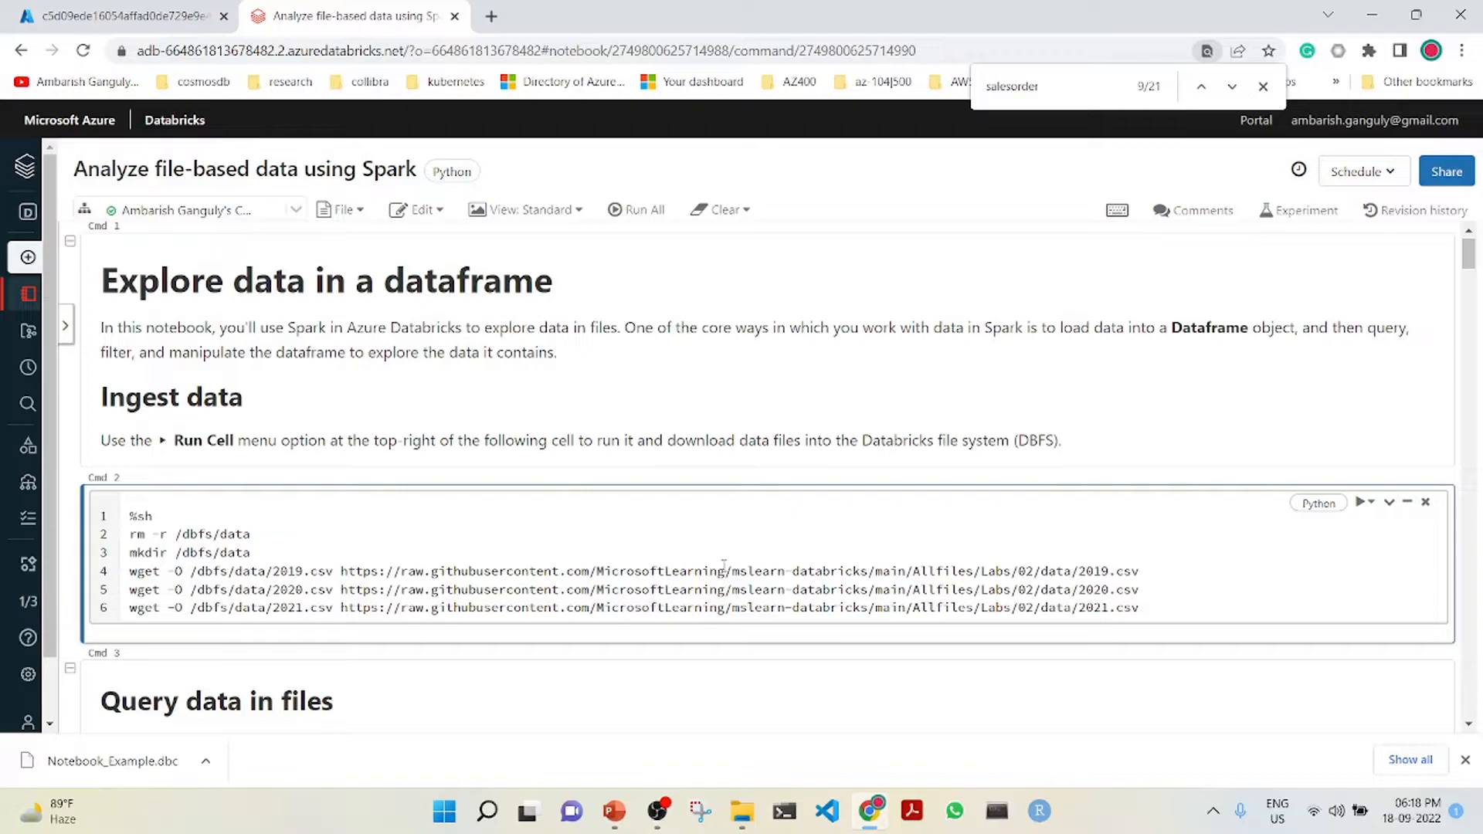
pyautogui.hotkey('shift', 'Return')
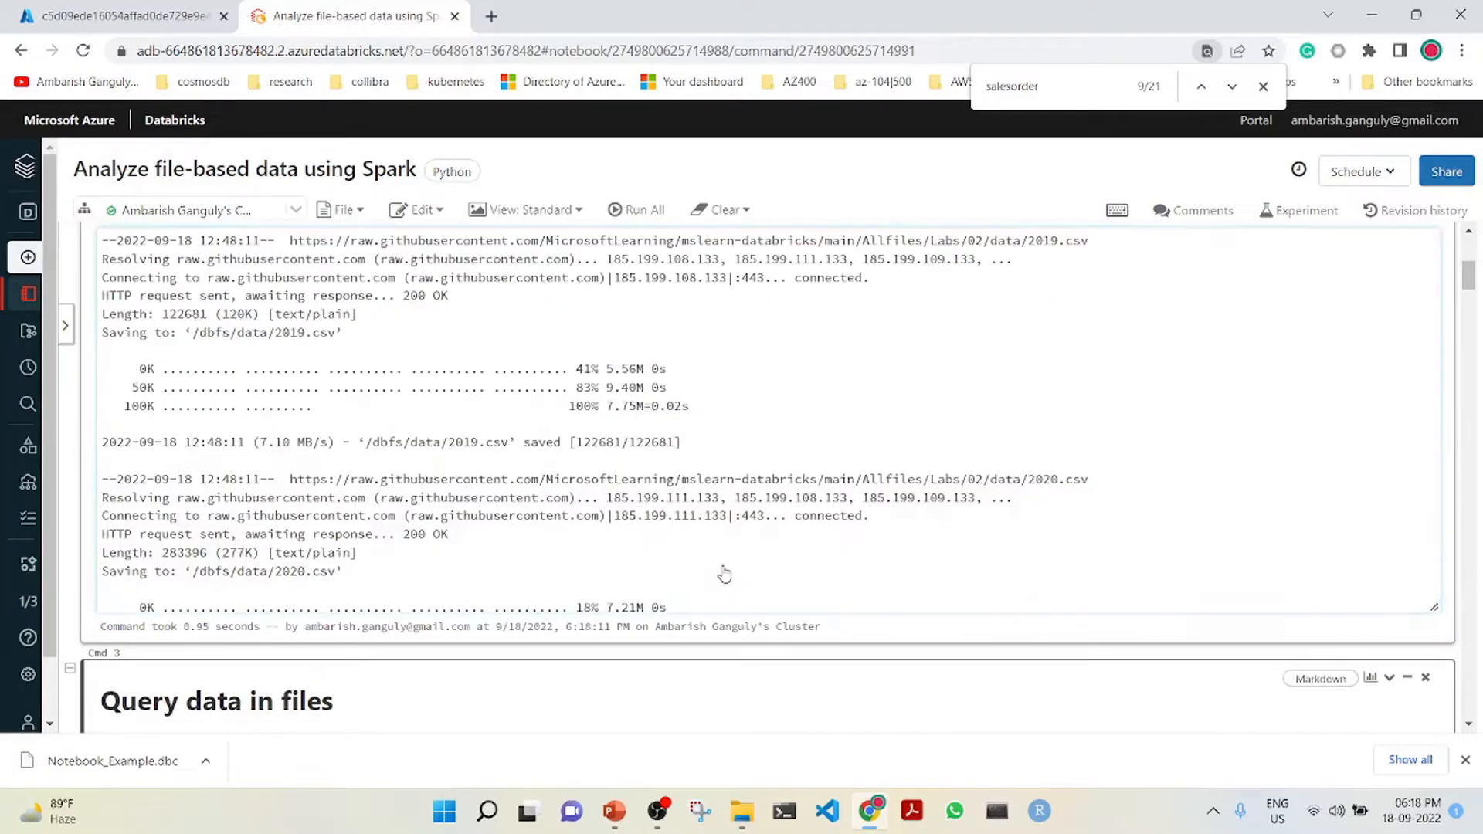
pyautogui.hotkey('shift', 'Return')
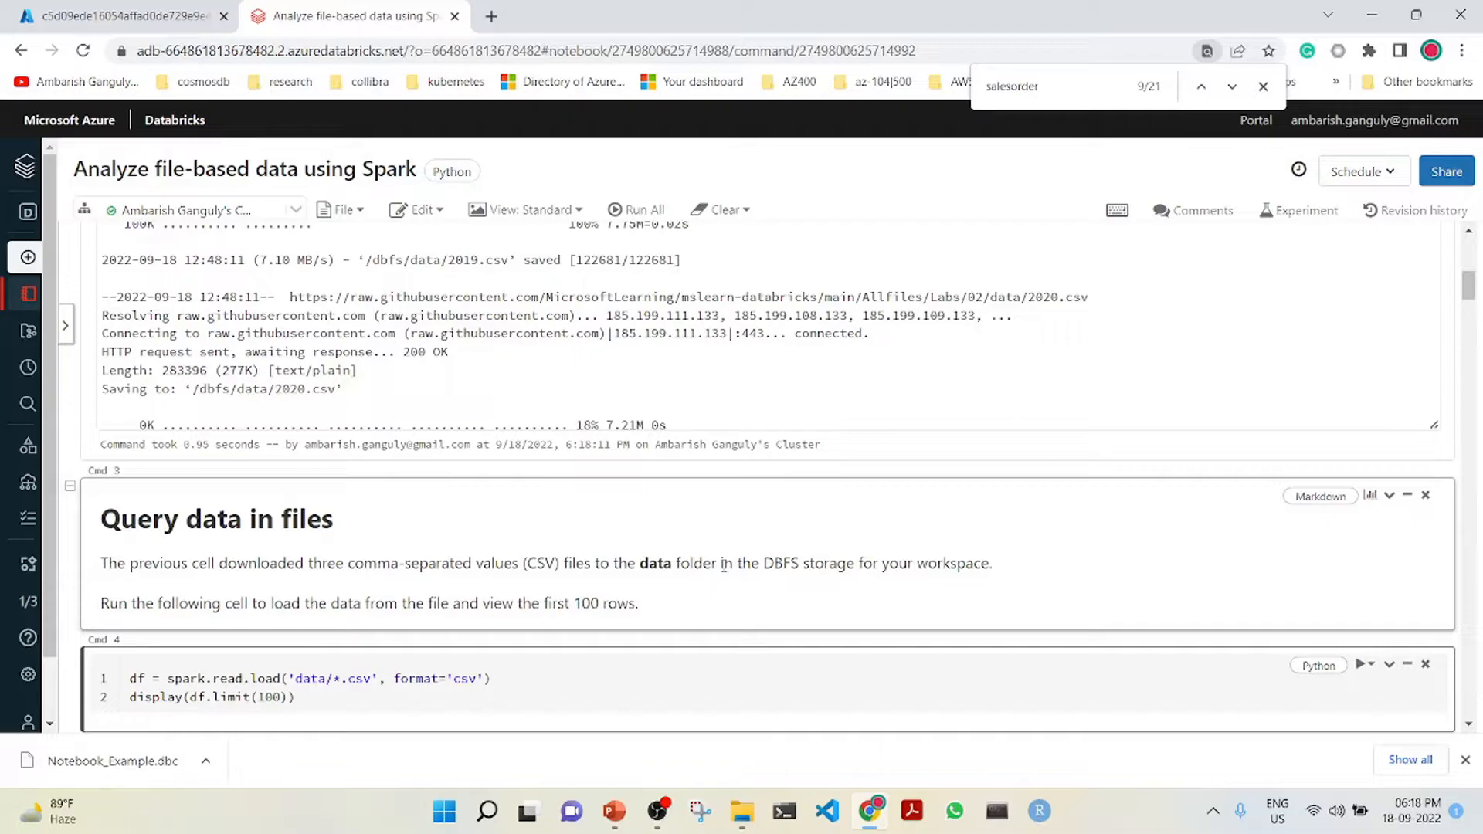
pyautogui.hotkey('shift', 'Return')
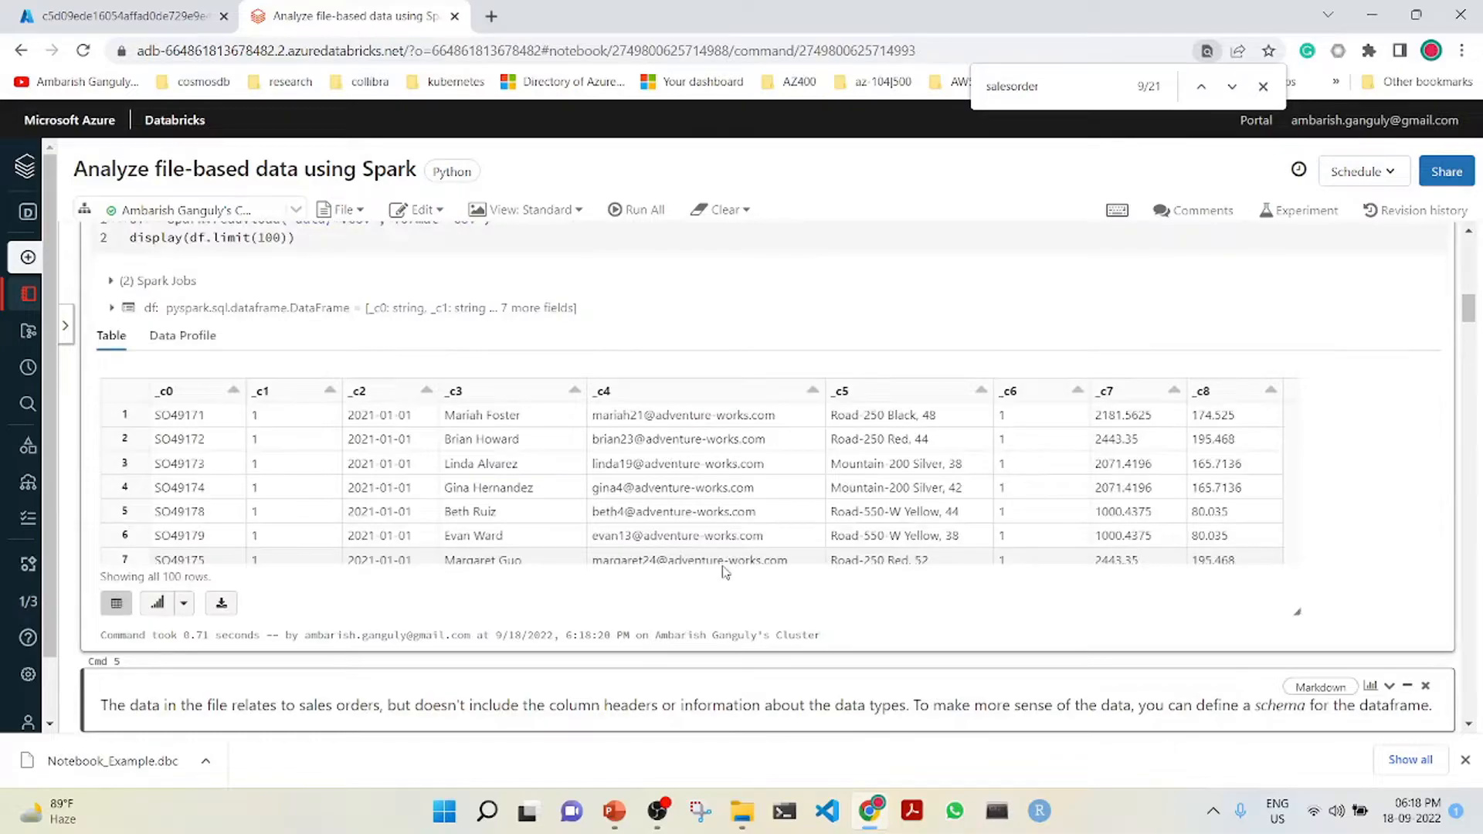
# Run the cell that reloads the CSV files with the orderSchema definition and the following cell that prints the dataframe's schema.
pyautogui.hotkey('shift', 'Return')
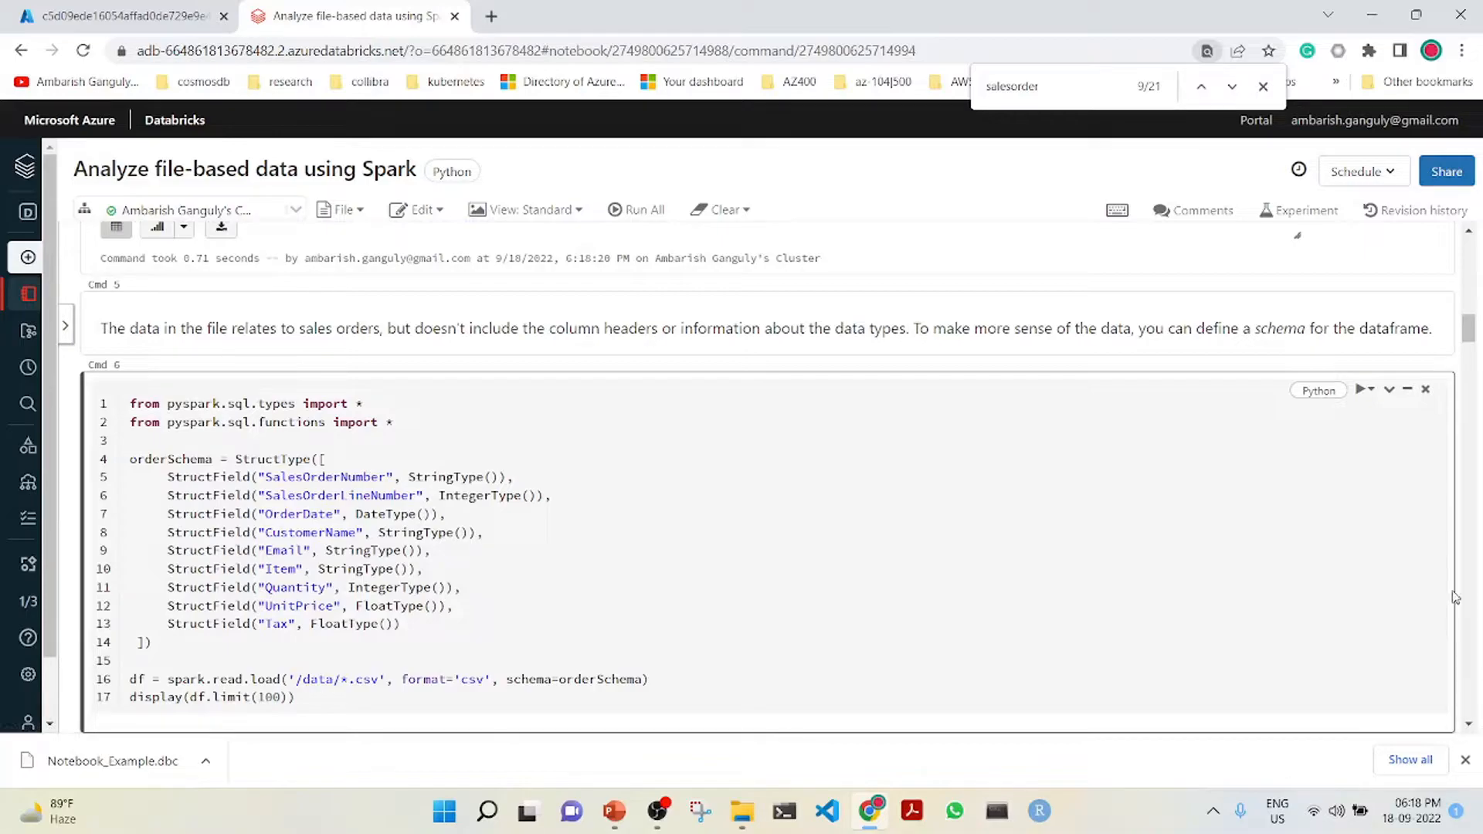
pyautogui.scroll(4, 1475, 332)
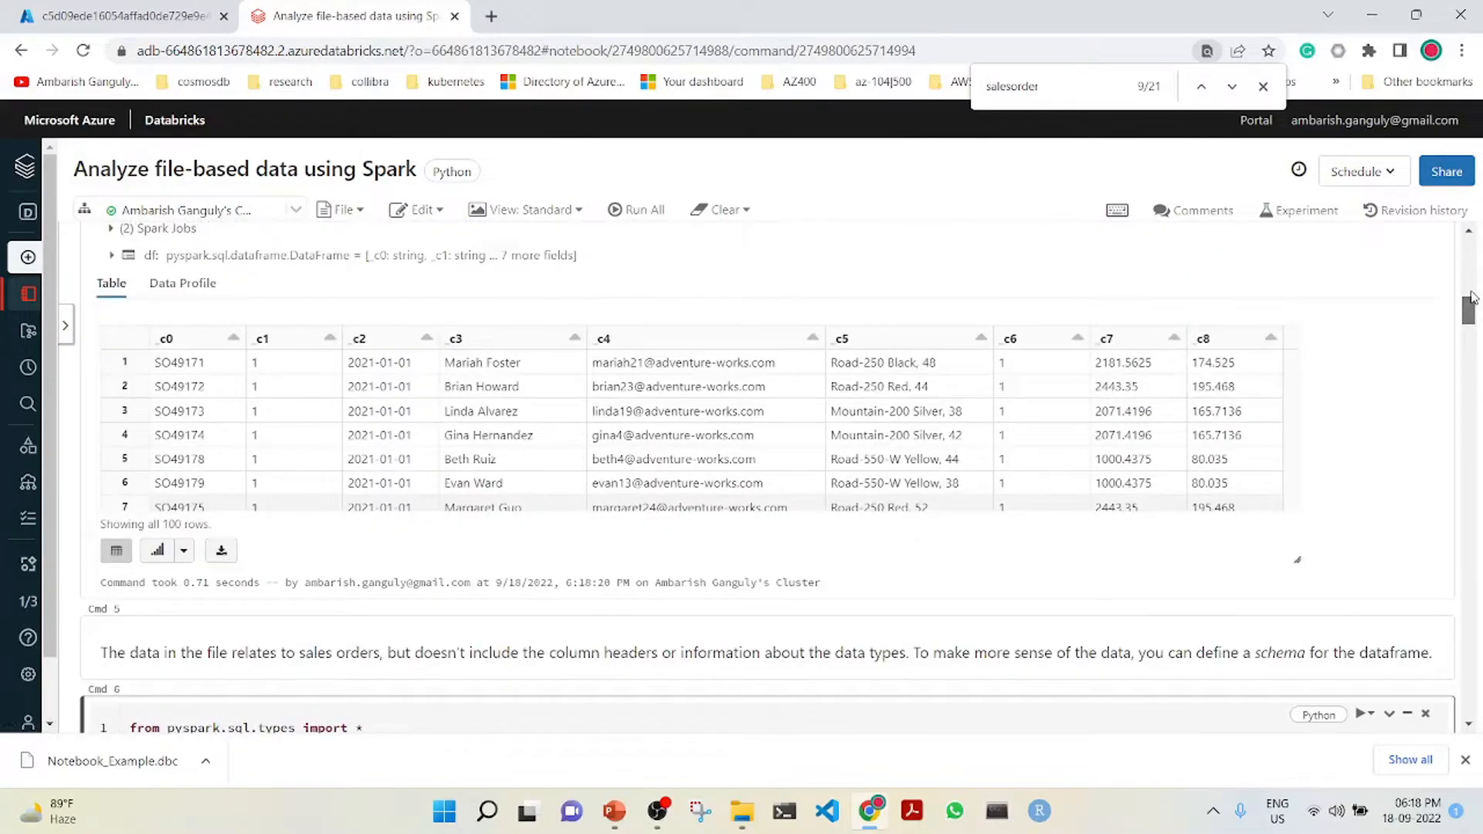
pyautogui.scroll(2, 1473, 299)
pyautogui.scroll(-2, 1473, 309)
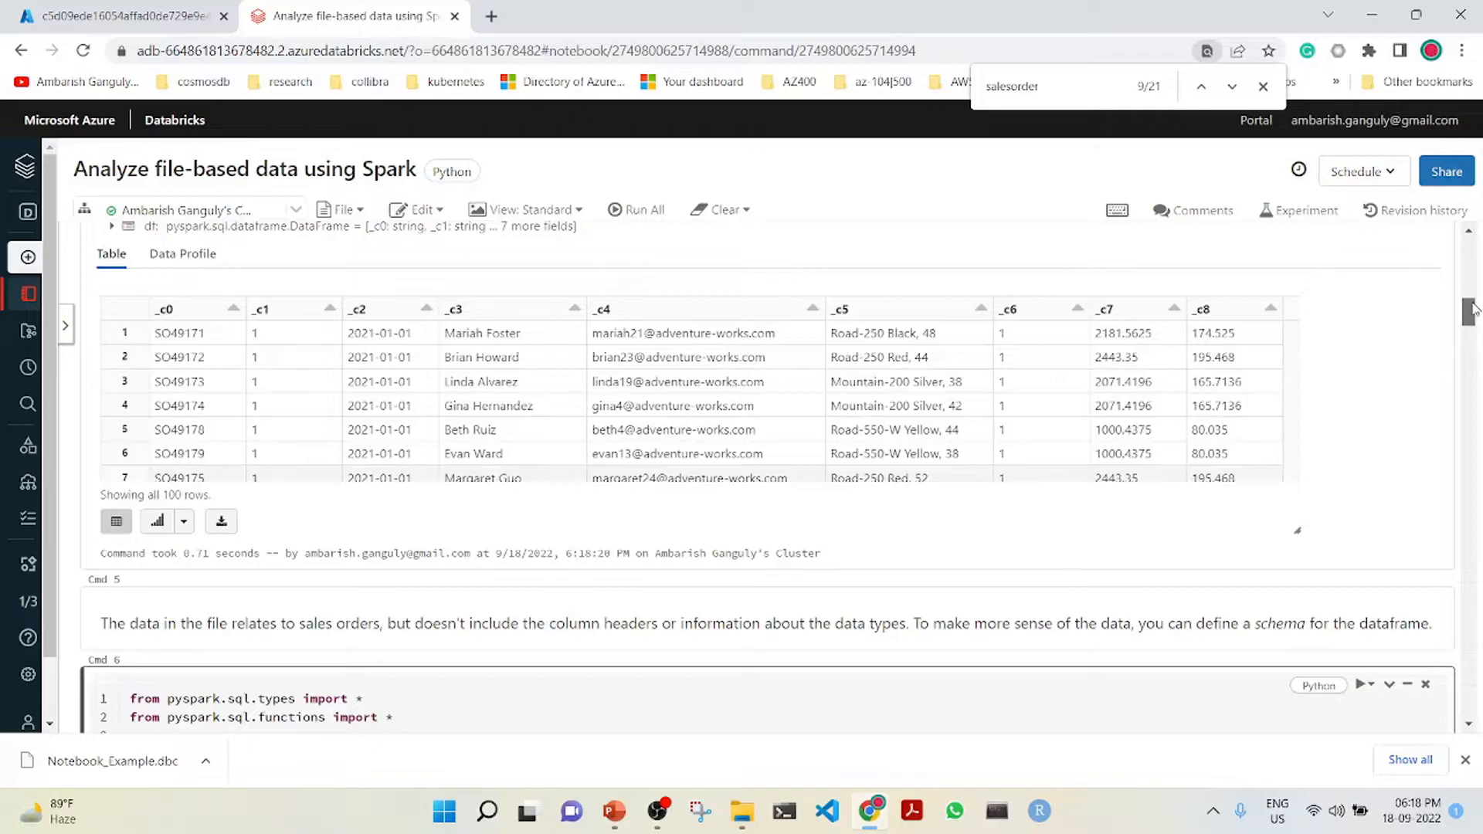
pyautogui.scroll(-4, 1473, 309)
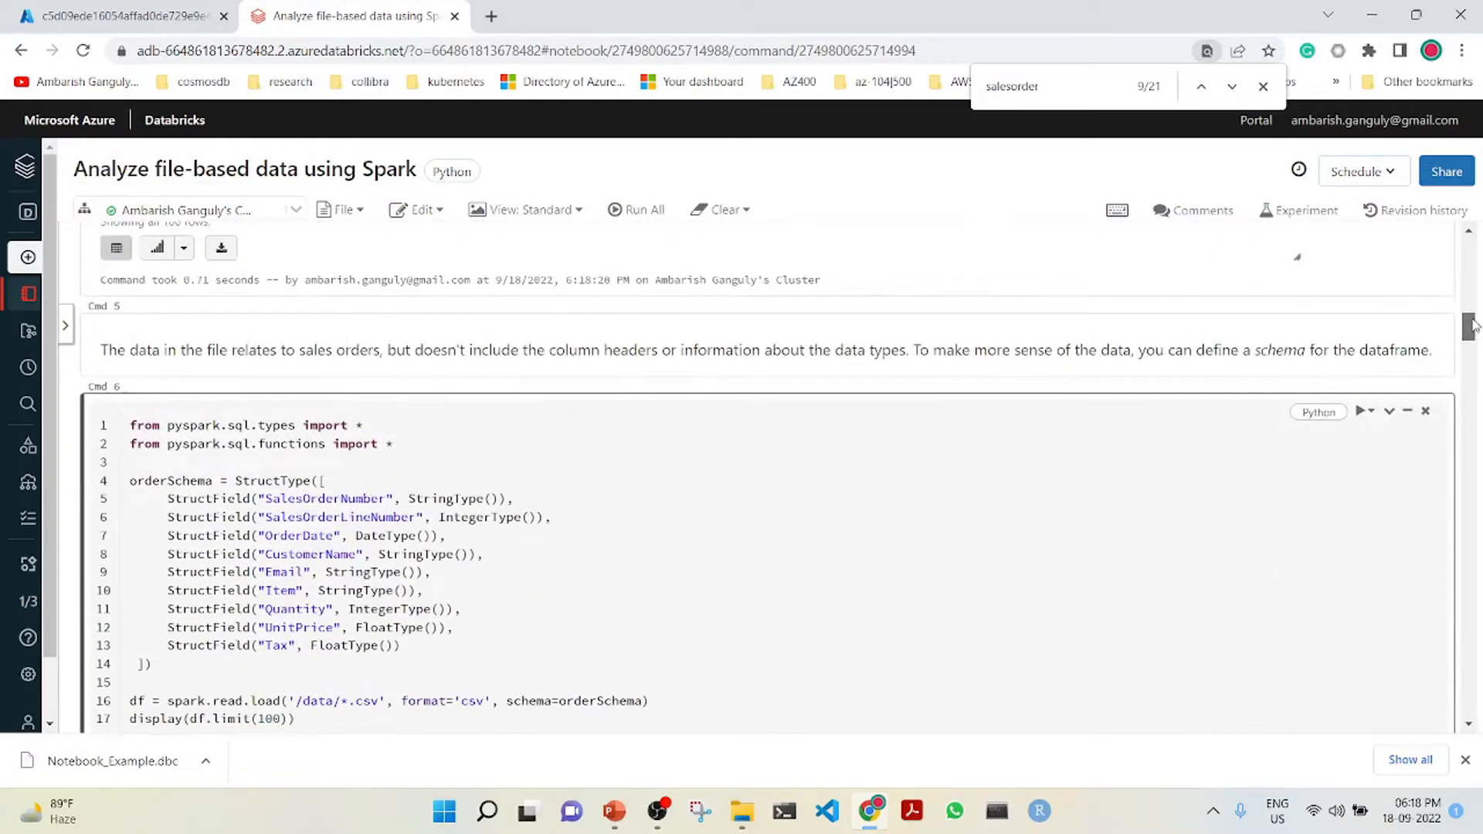
pyautogui.click(1037, 421)
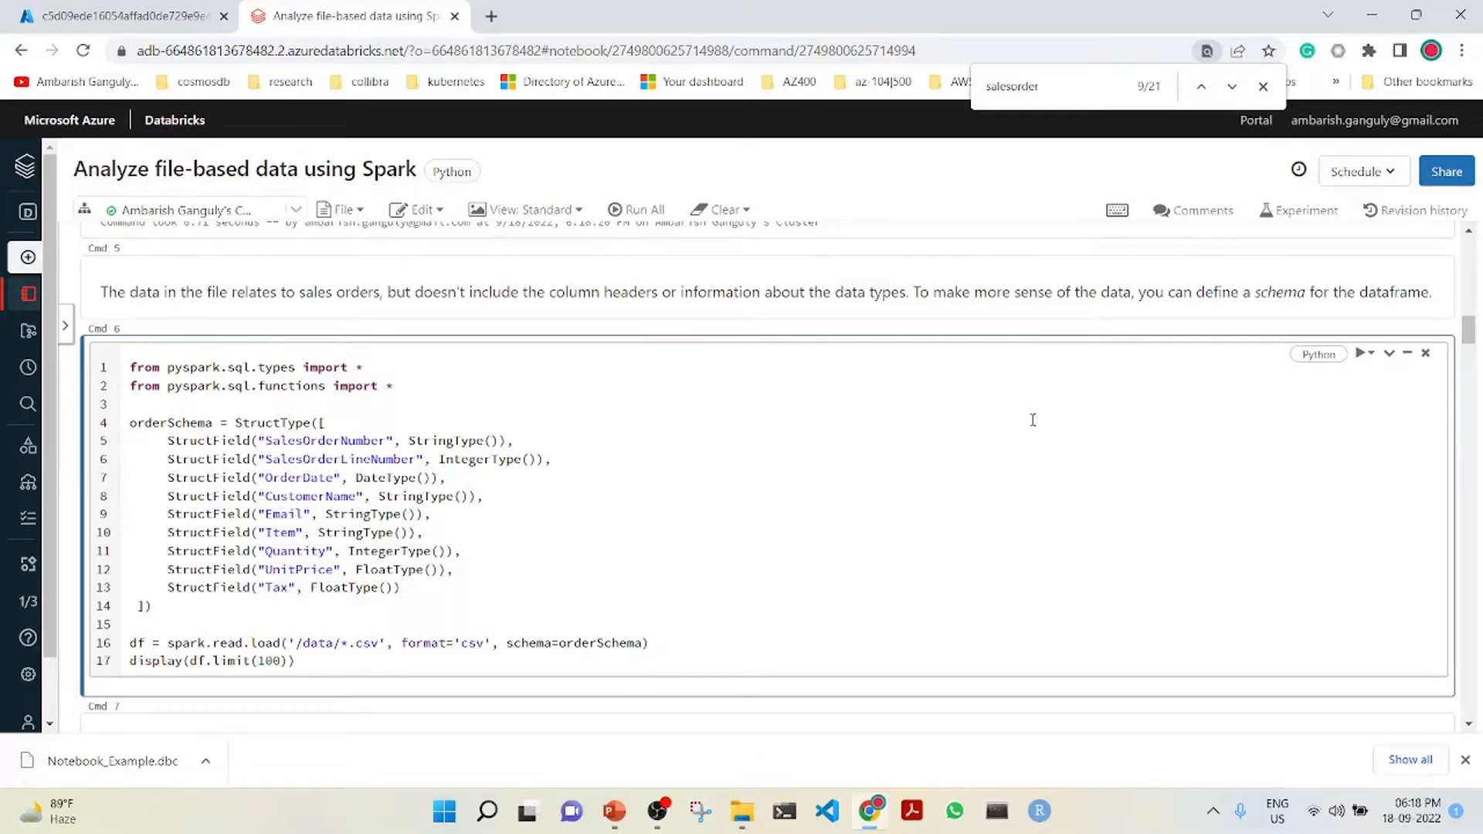
pyautogui.hotkey('shift', 'Return')
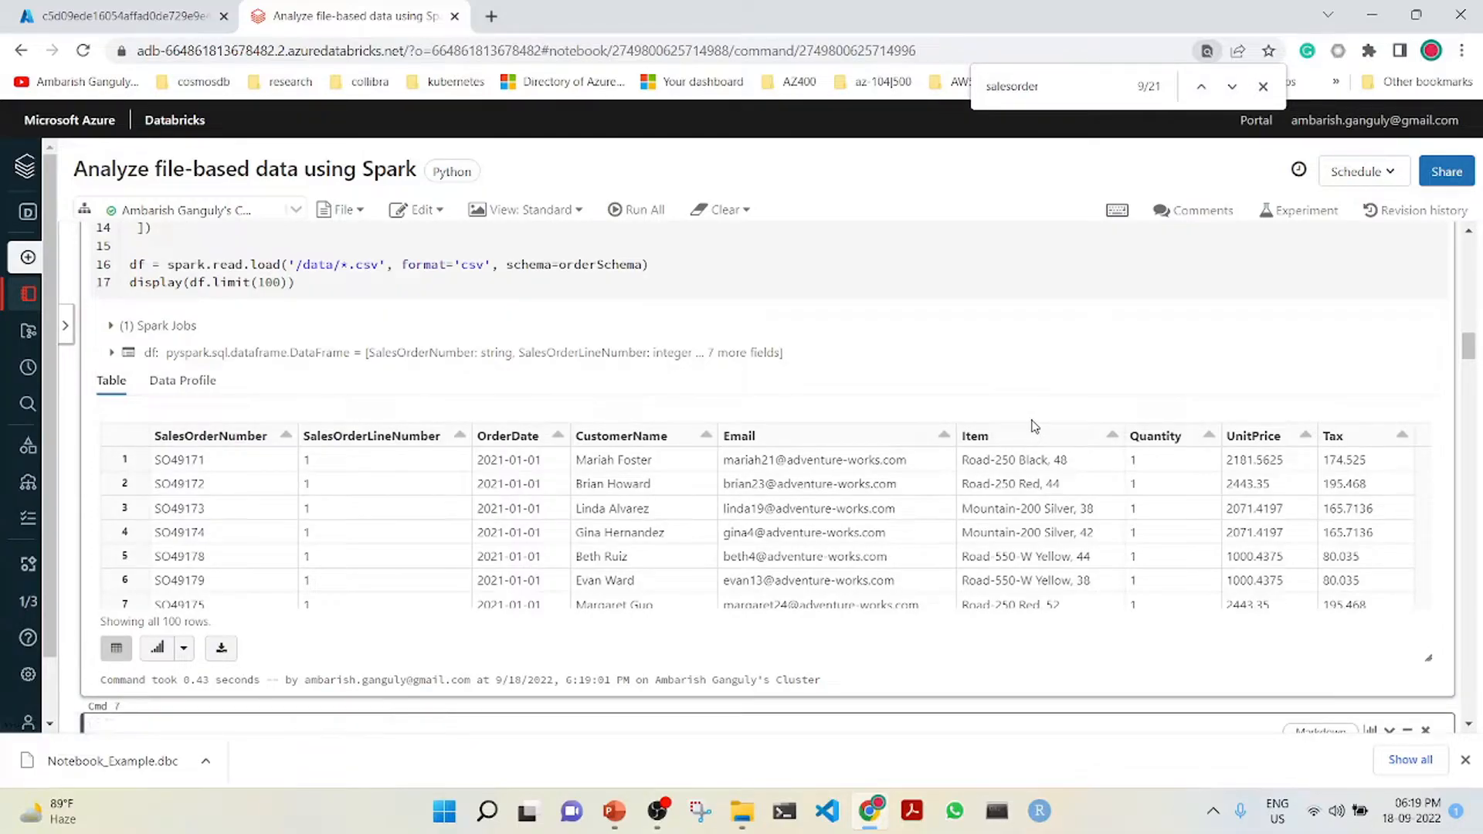
pyautogui.hotkey('shift', 'Return')
pyautogui.hotkey('shift', 'Return')
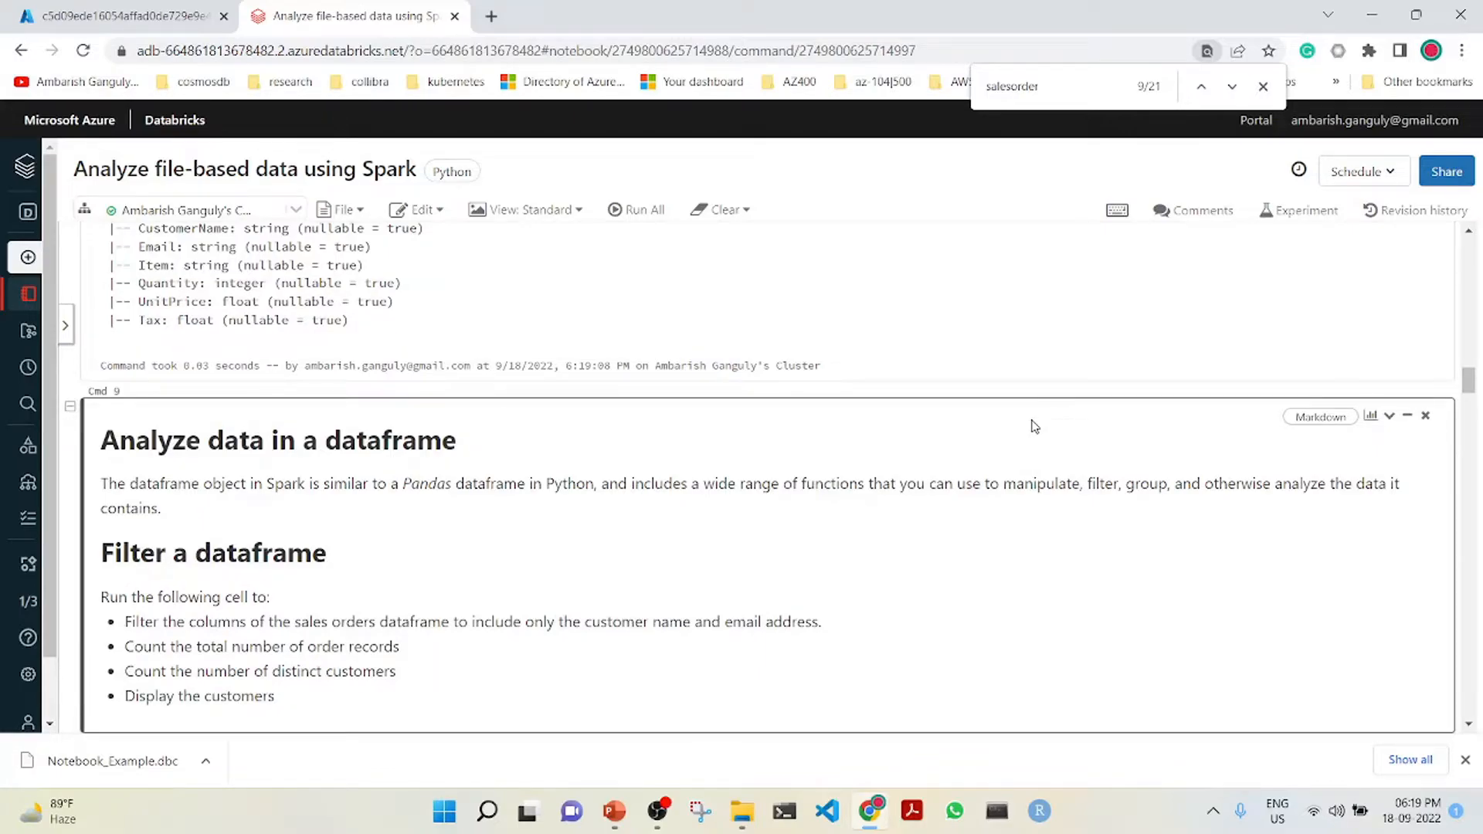
# Run the cell that selects CustomerName and Email, counts total and distinct customers and displays them, and check its output.
pyautogui.hotkey('shift', 'Return')
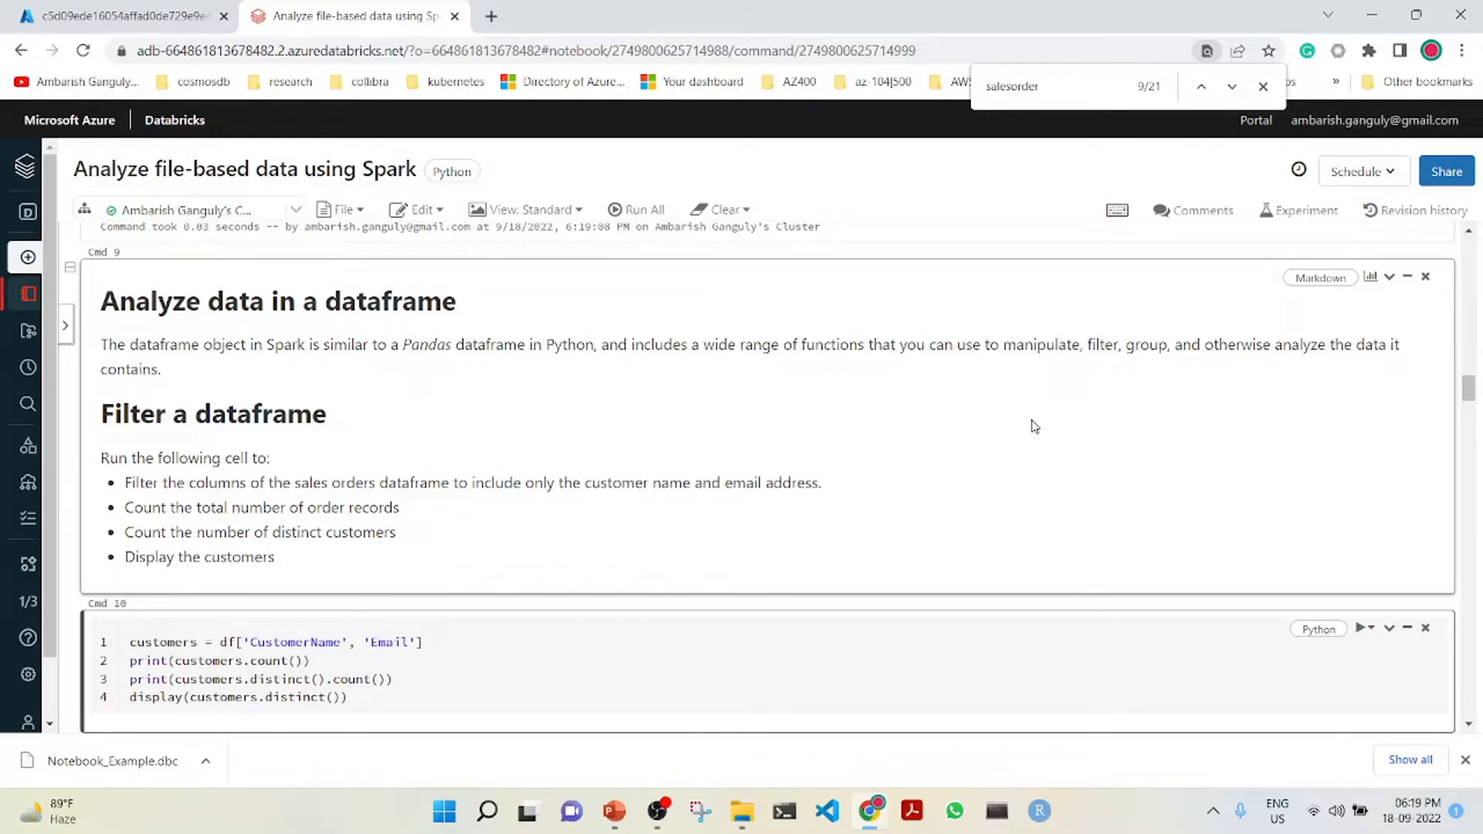
pyautogui.hotkey('shift', 'Return')
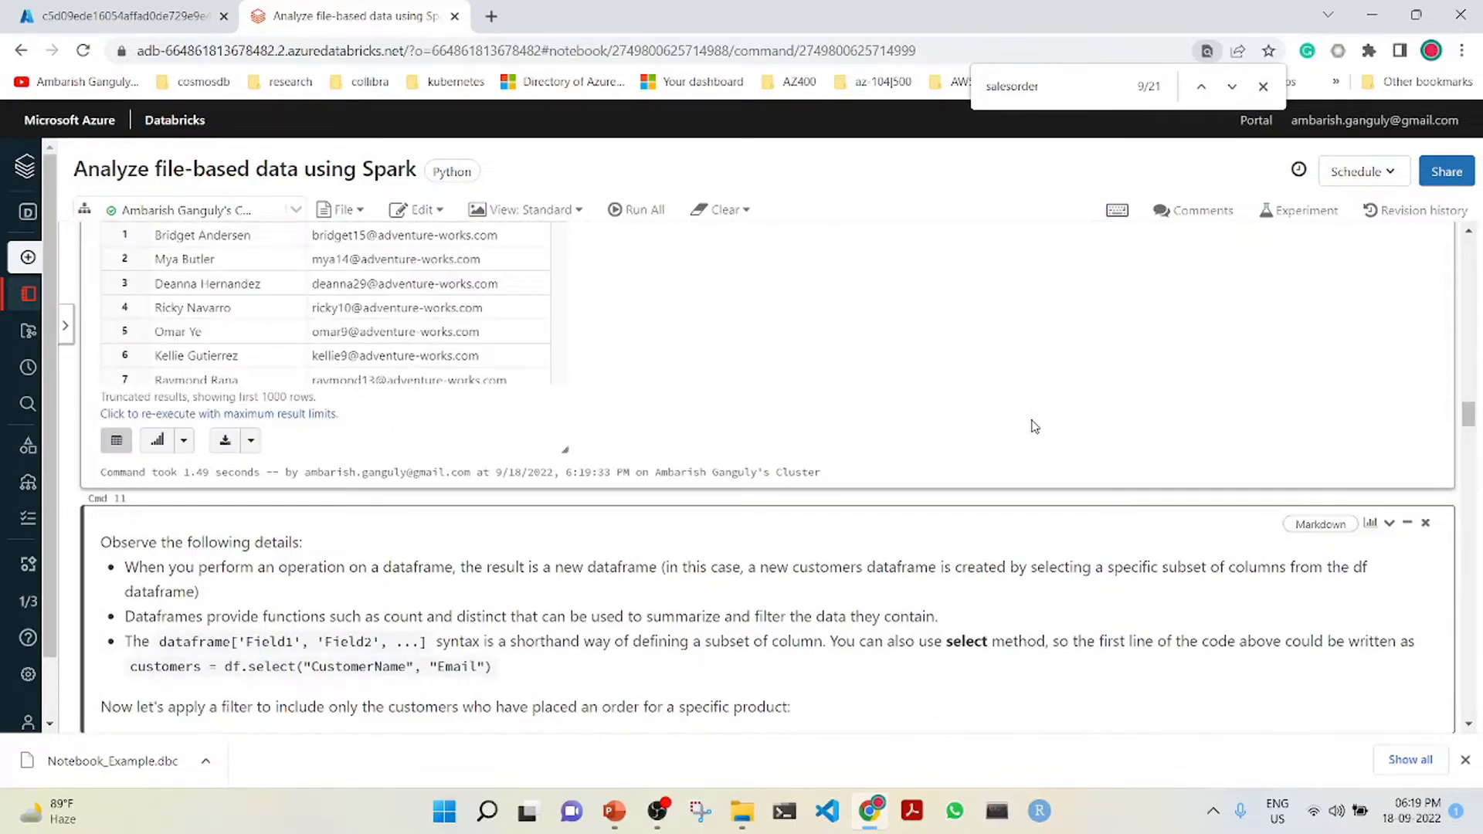
pyautogui.moveTo(1467, 417); pyautogui.dragTo(1467, 408)
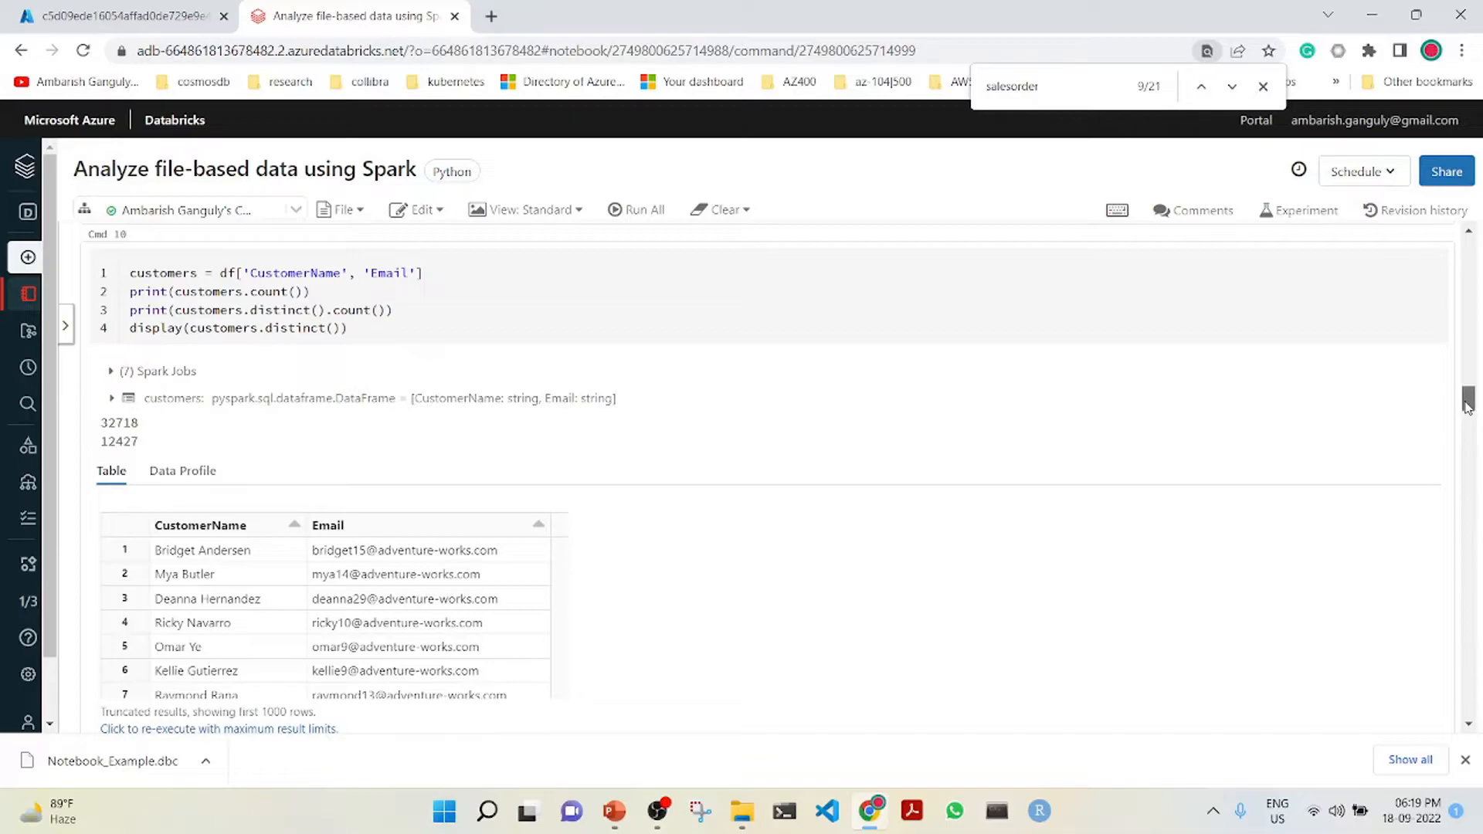
# Run the cell that filters customers to orders where Item is 'Road-250 Red, 52' and check its counts and table.
pyautogui.moveTo(1467, 407); pyautogui.dragTo(1467, 439)
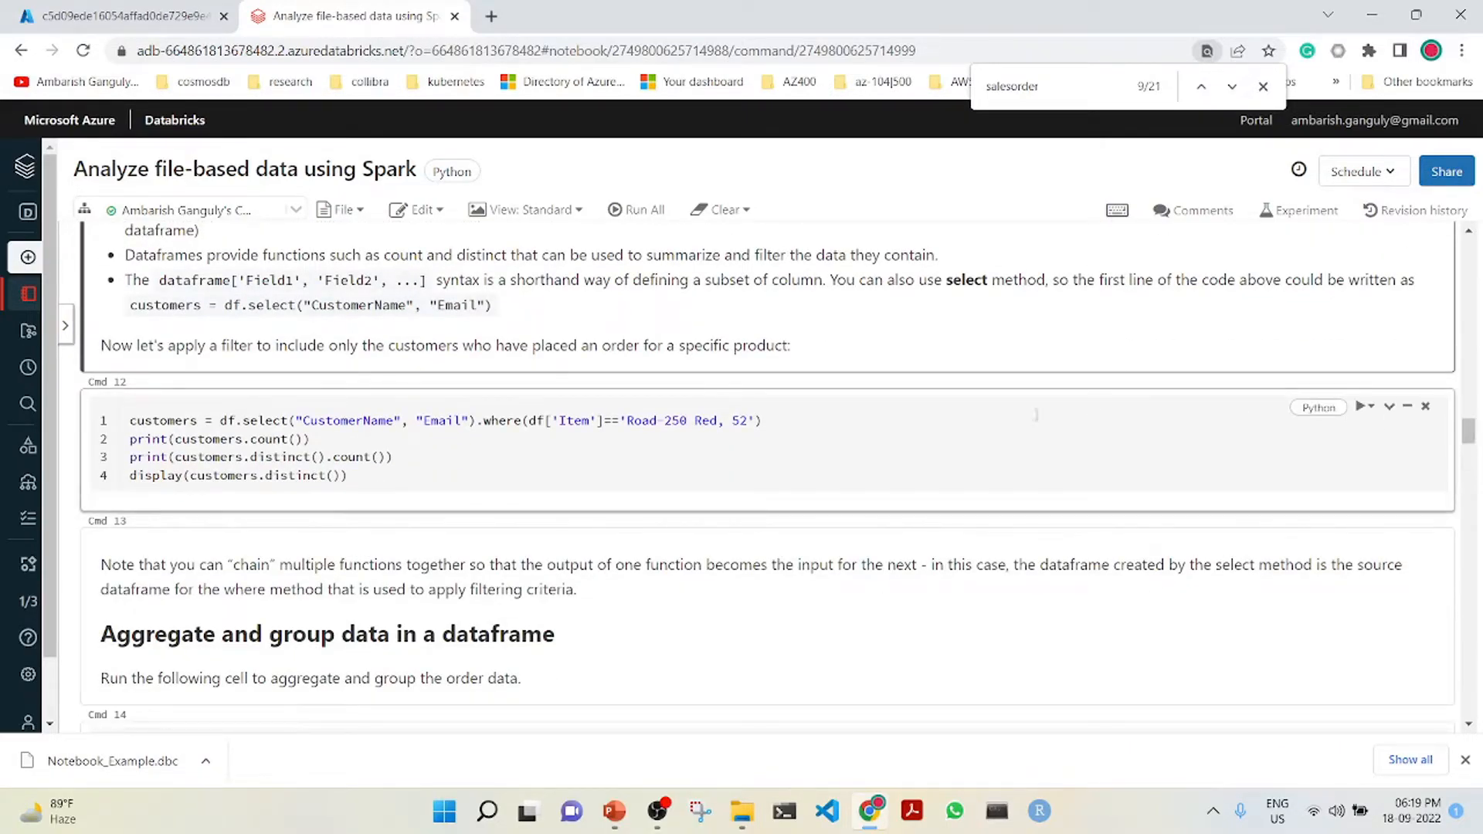
pyautogui.click(825, 451)
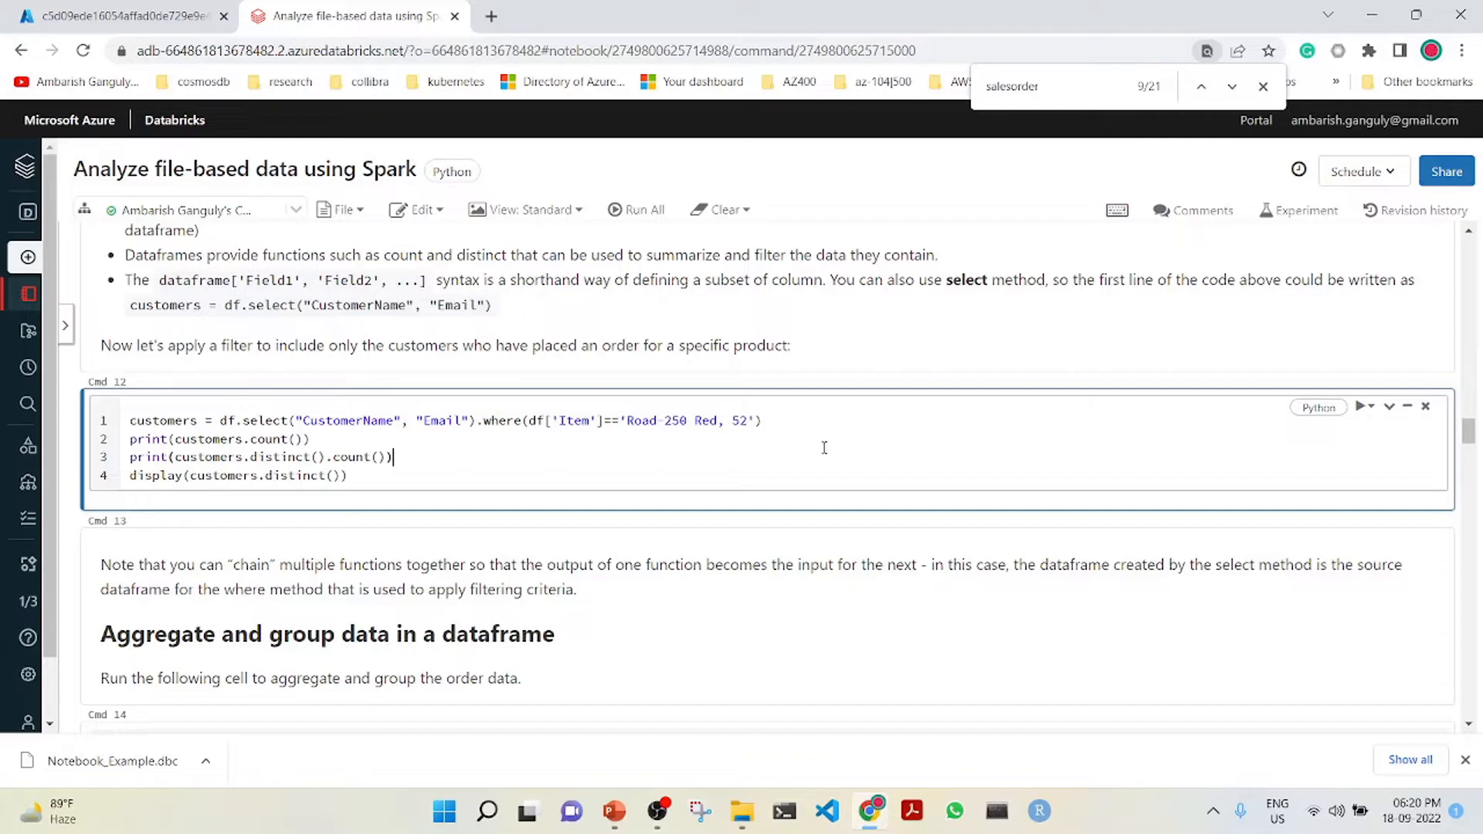
pyautogui.hotkey('shift', 'Return')
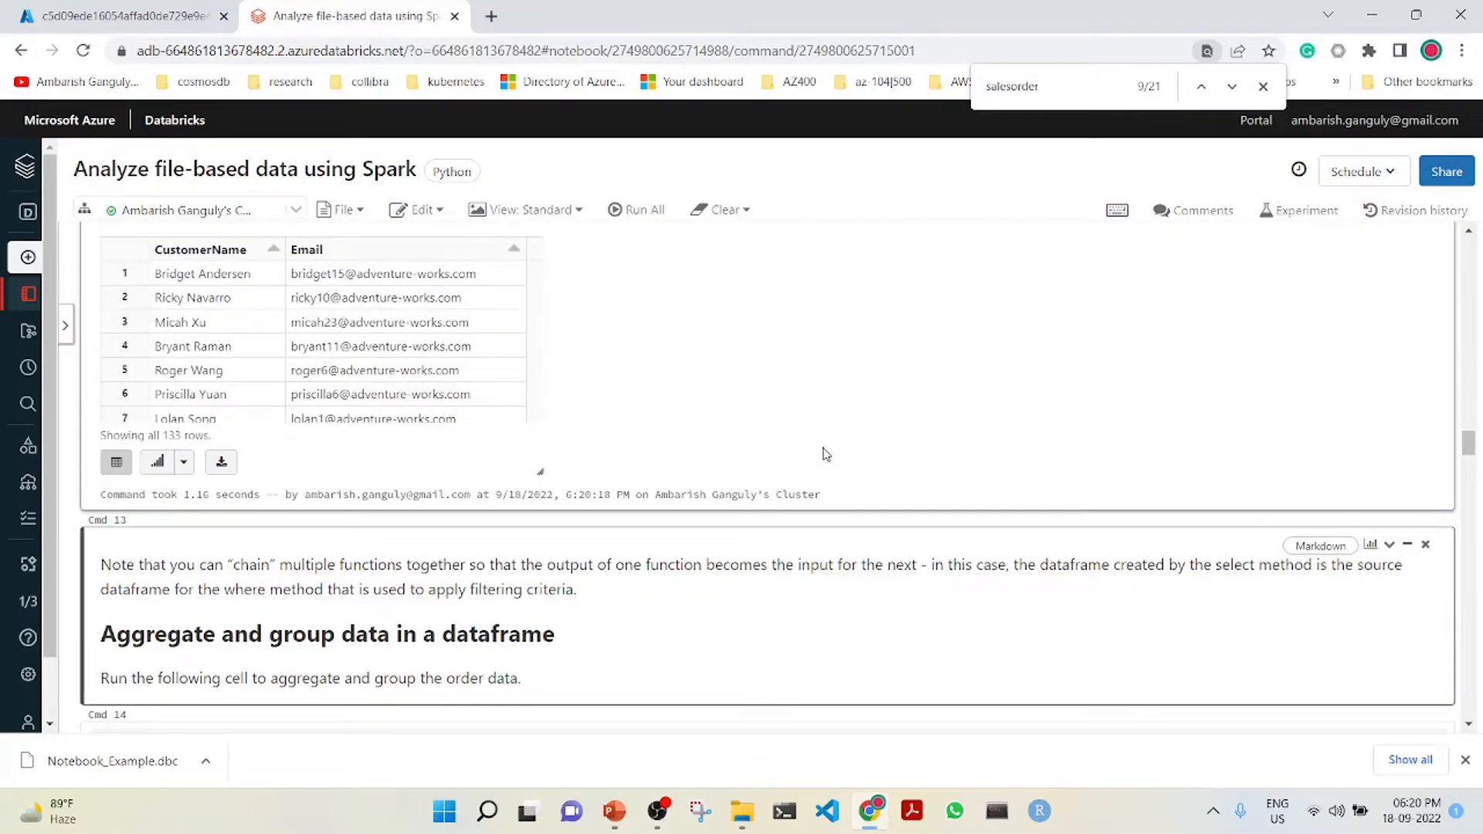
pyautogui.moveTo(1474, 448); pyautogui.dragTo(1475, 435)
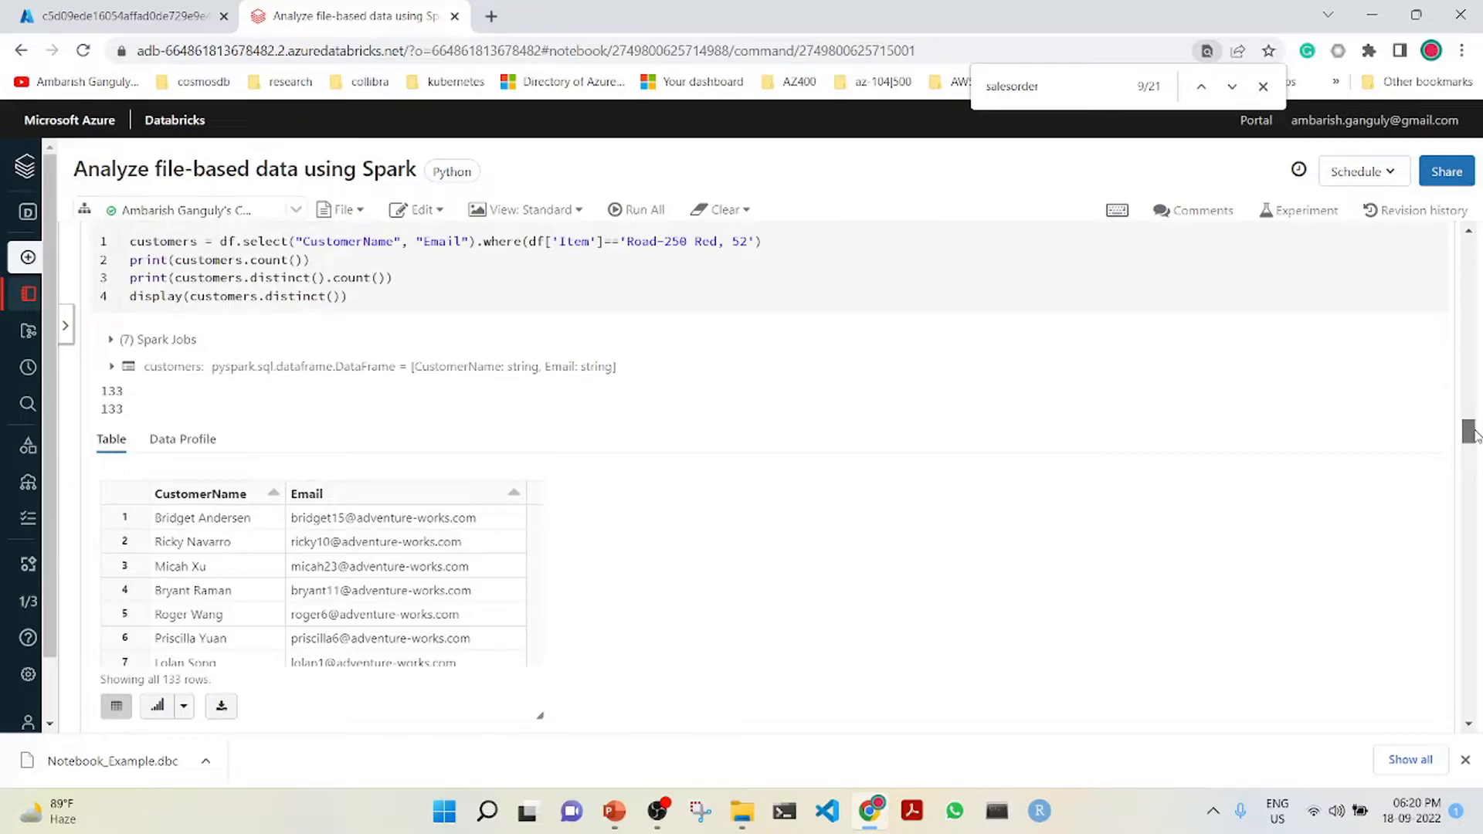
# Run the productSales cell that groups the order data by Item and sums the quantities.
pyautogui.moveTo(1475, 435); pyautogui.dragTo(1474, 457)
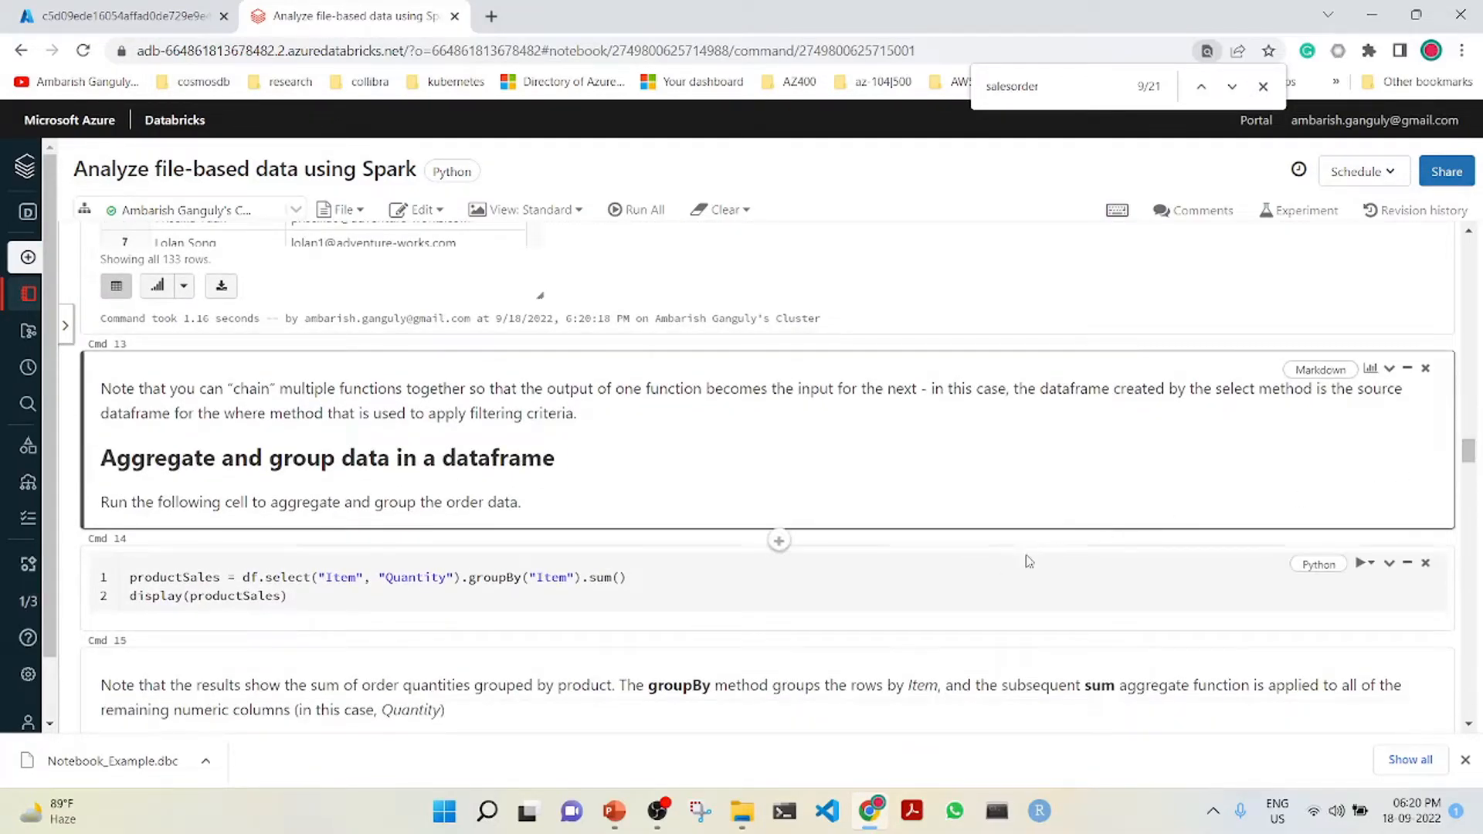
pyautogui.click(928, 588)
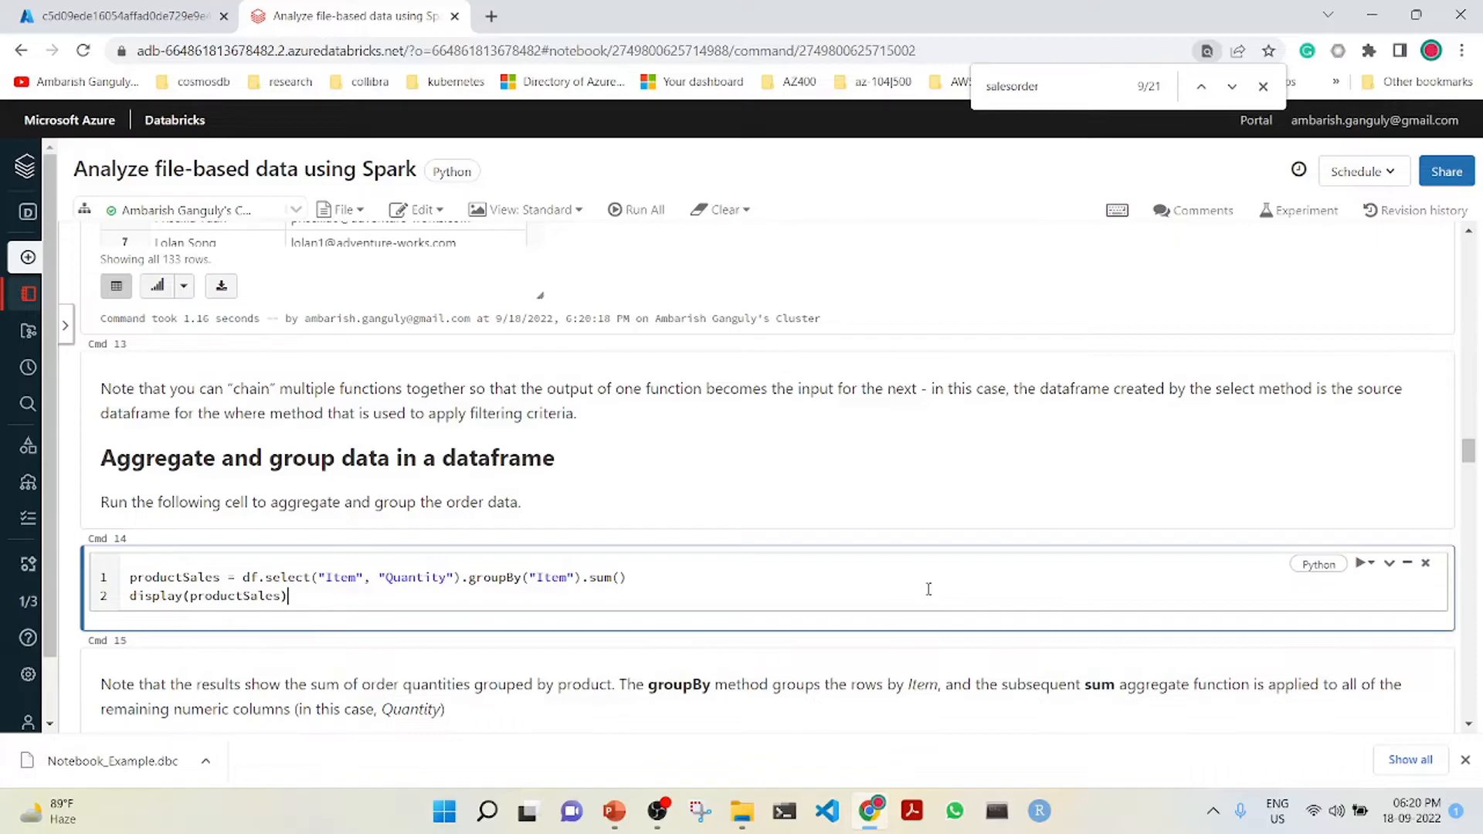
pyautogui.hotkey('shift', 'Return')
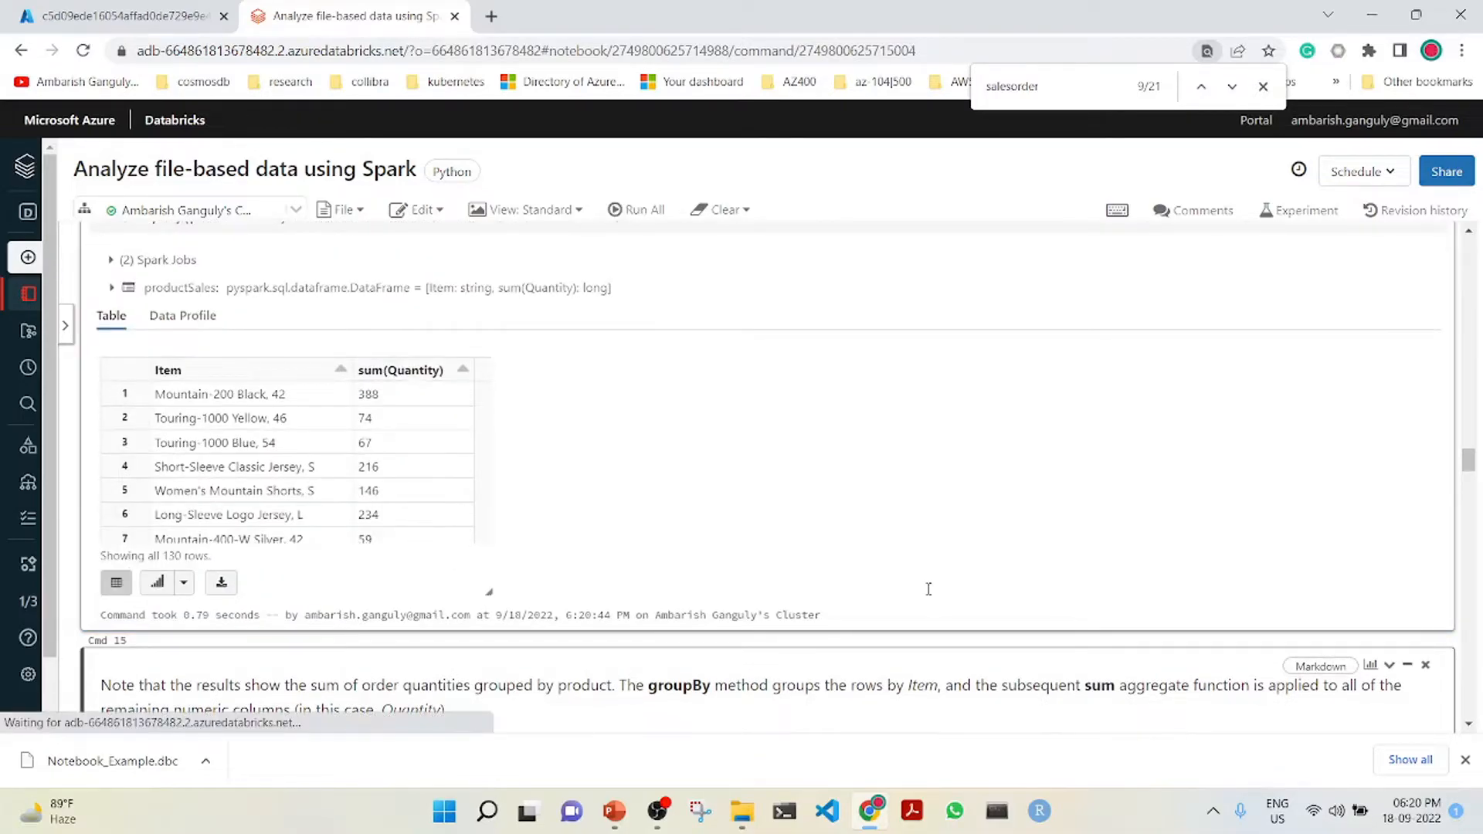
# Run the yearlySales cell that counts sales orders grouped and ordered by year, and view its results table.
pyautogui.press('Down')
pyautogui.press('Down')
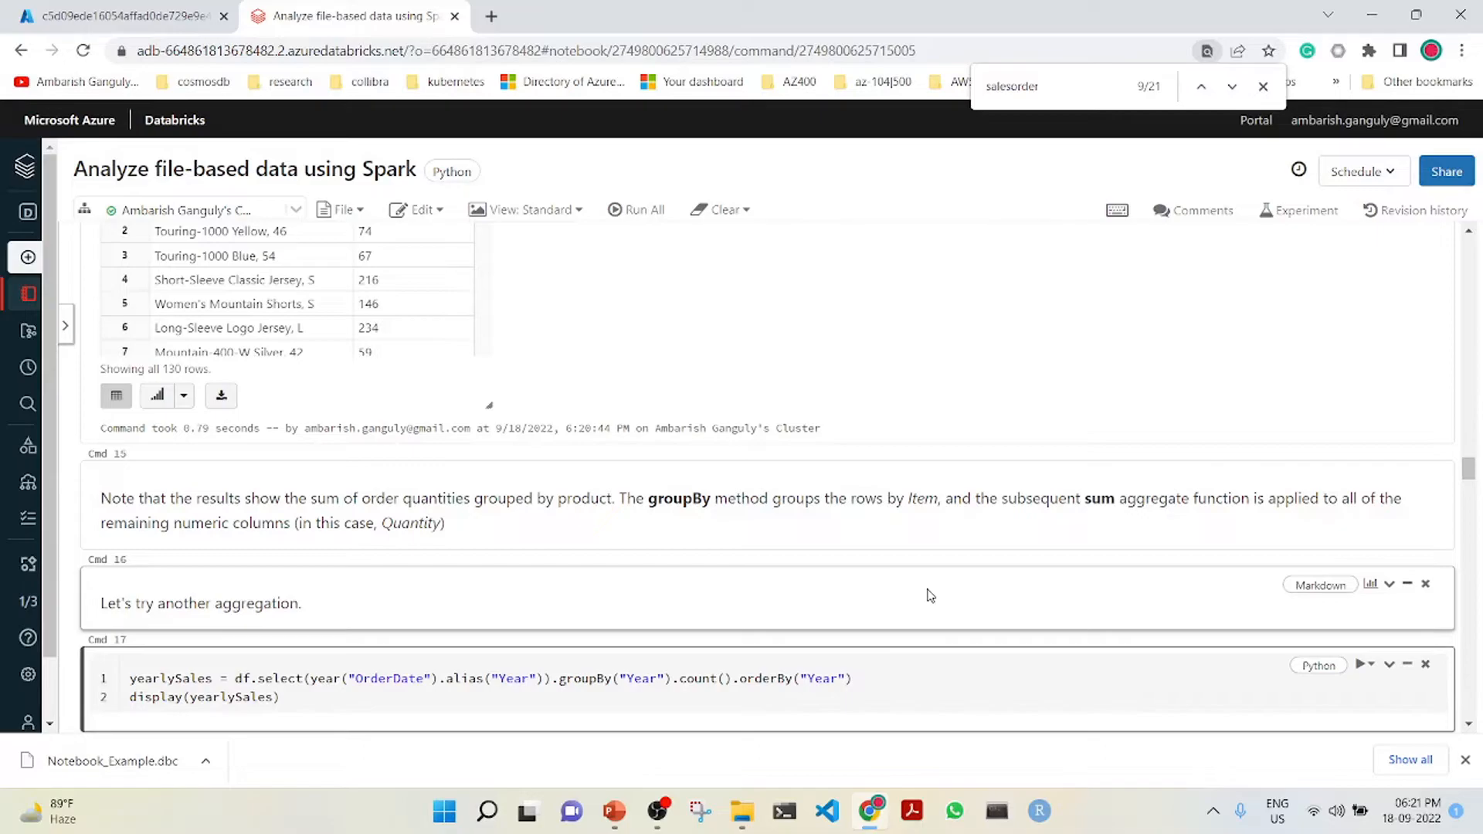
pyautogui.hotkey('shift', 'Return')
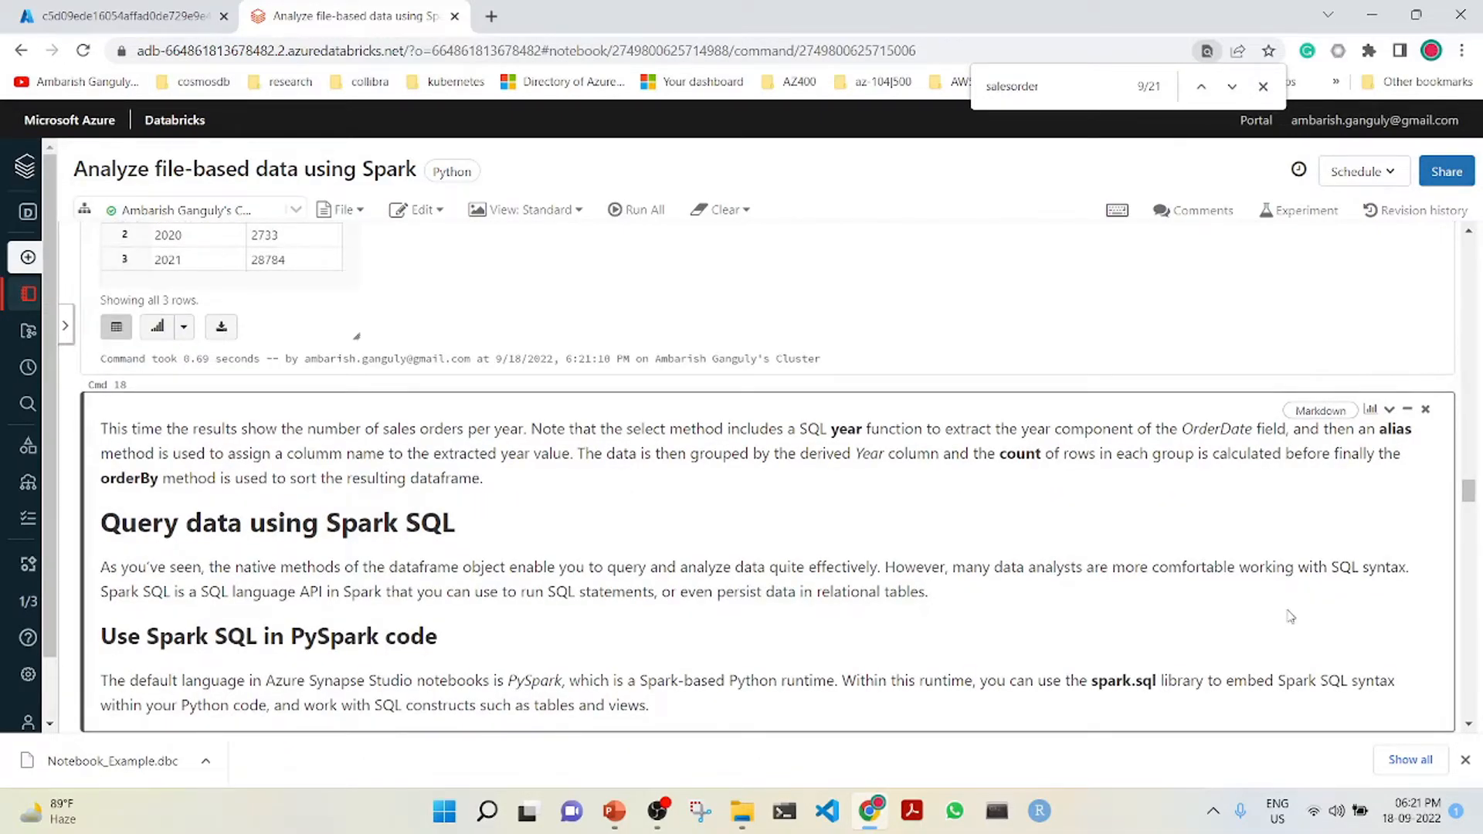
pyautogui.moveTo(1469, 497); pyautogui.dragTo(1470, 482)
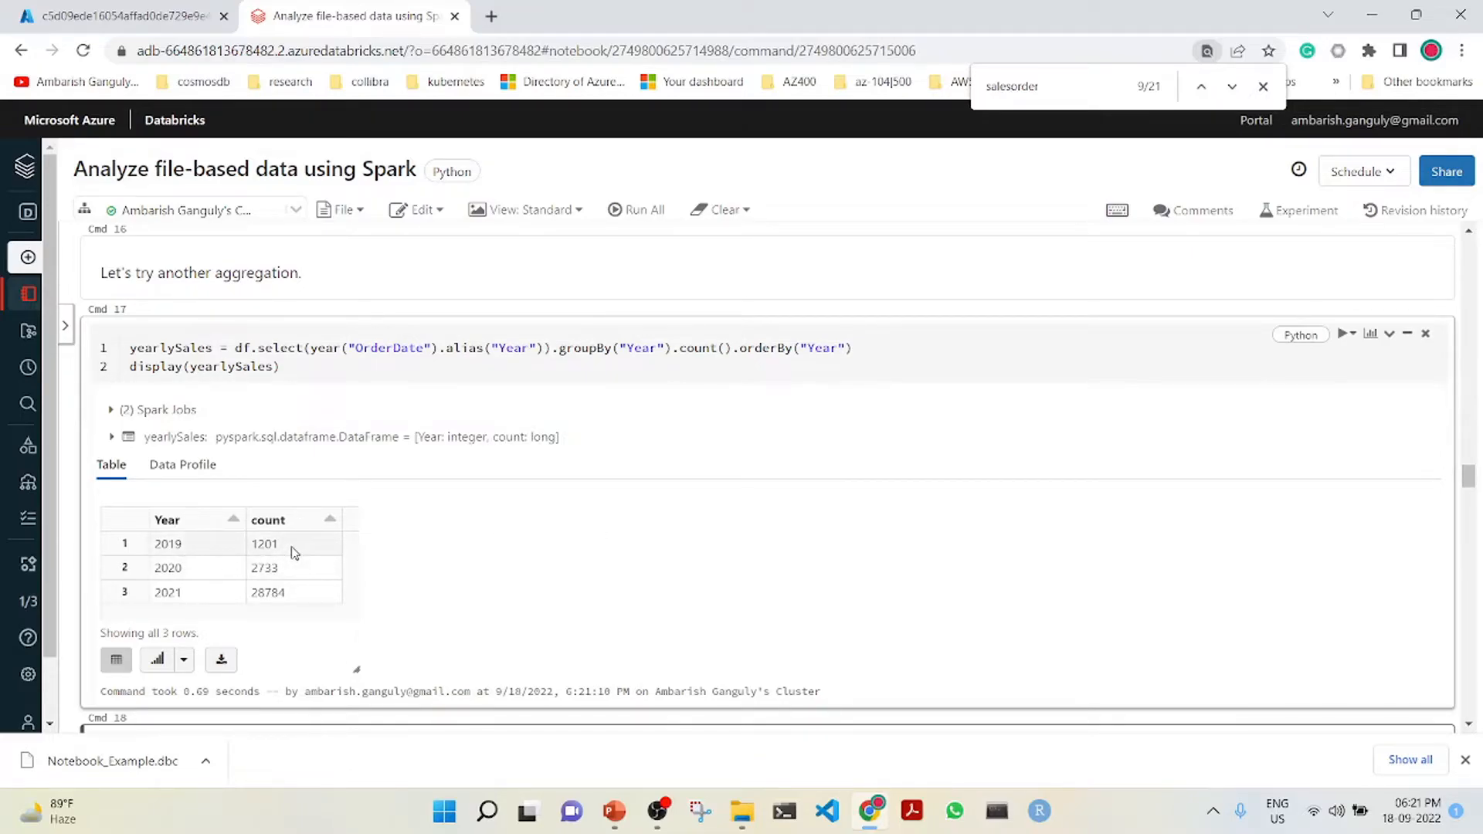
# Run the cell that creates the temporary view salesorders from df, selects all its rows with spark.sql and displays them.
pyautogui.moveTo(1470, 476); pyautogui.dragTo(1468, 501)
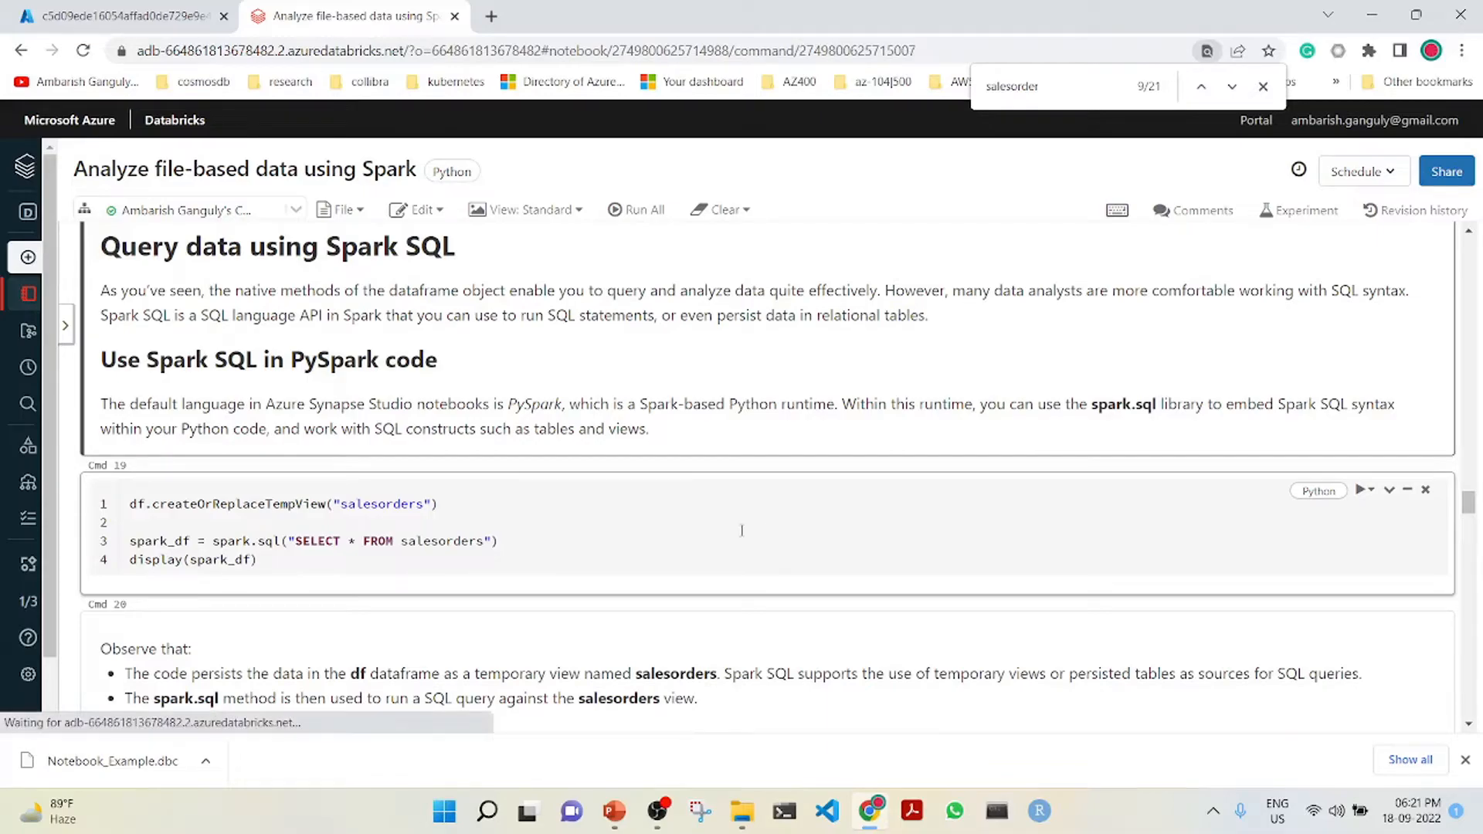
pyautogui.click(773, 526)
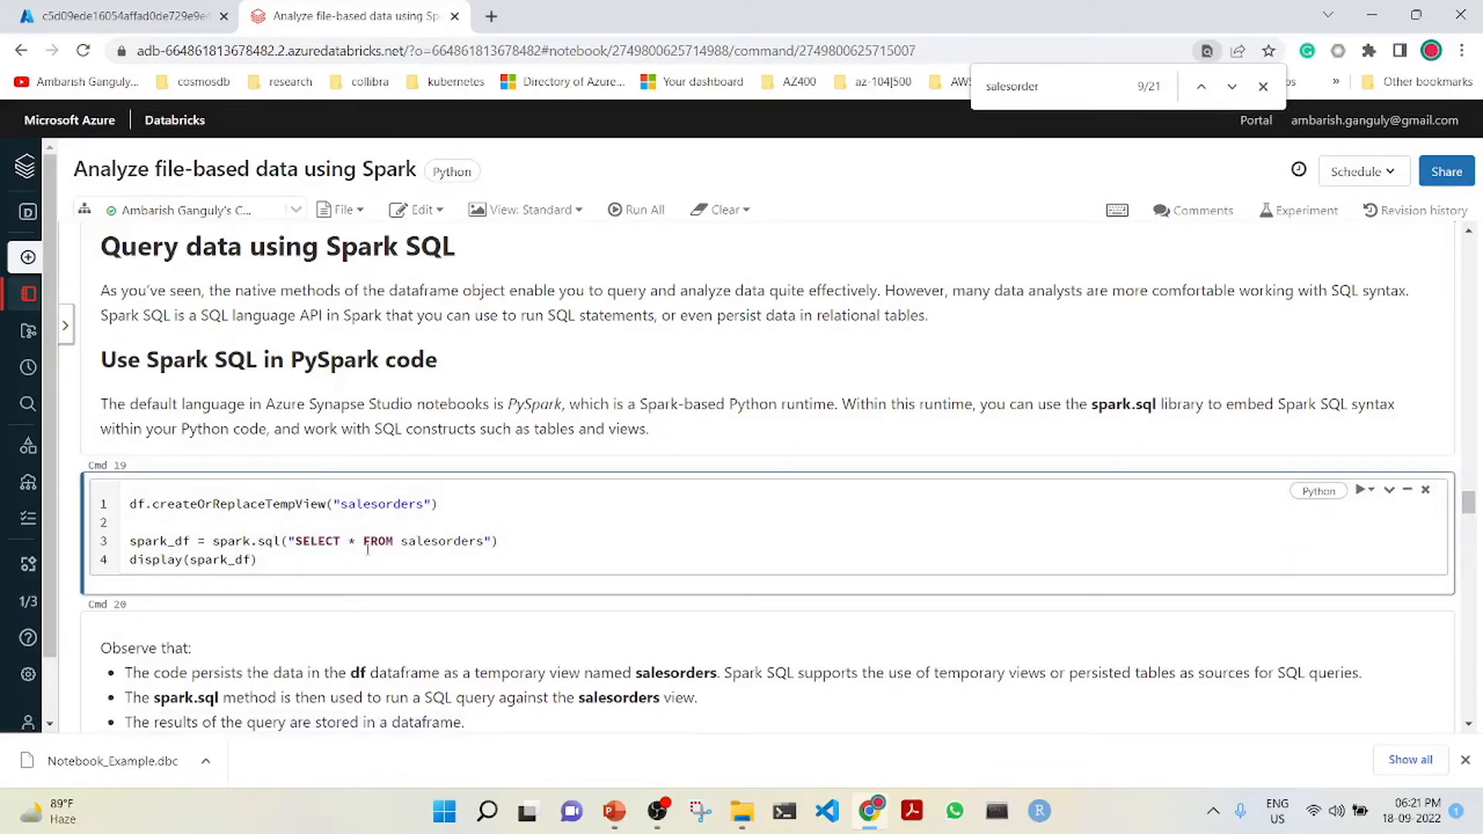
pyautogui.doubleClick(470, 543)
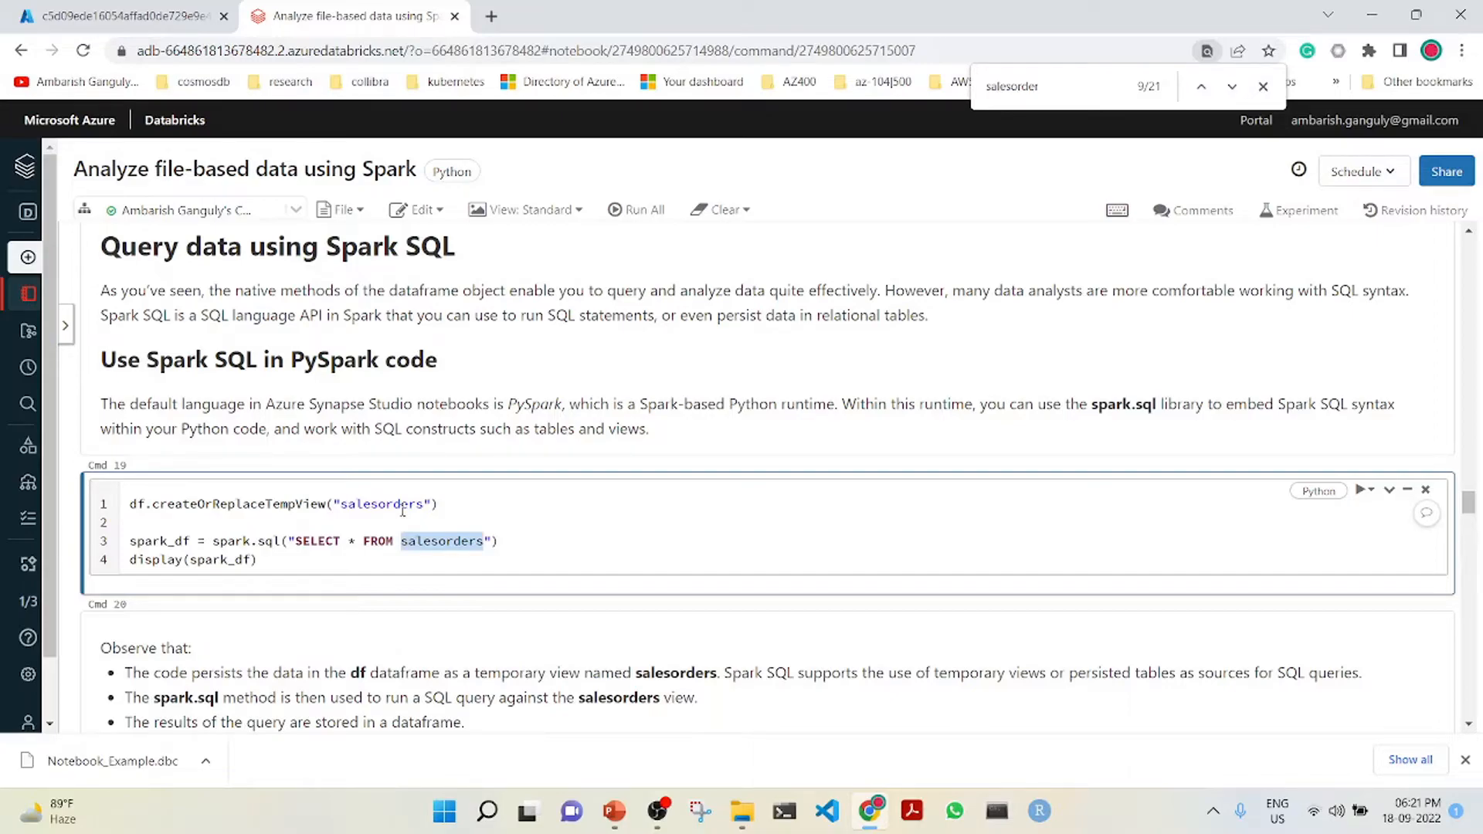
pyautogui.click(350, 564)
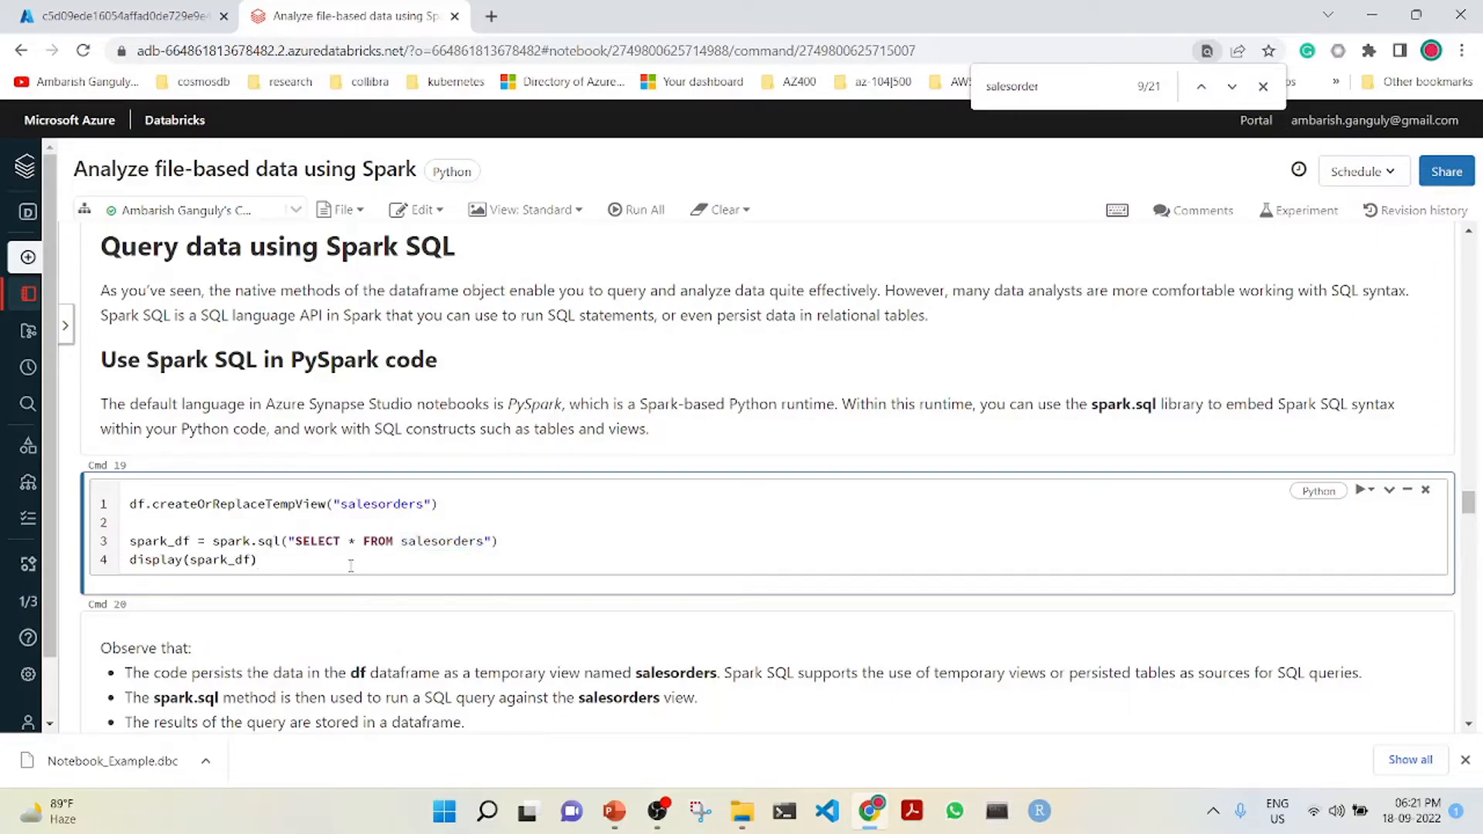
pyautogui.hotkey('shift', 'Return')
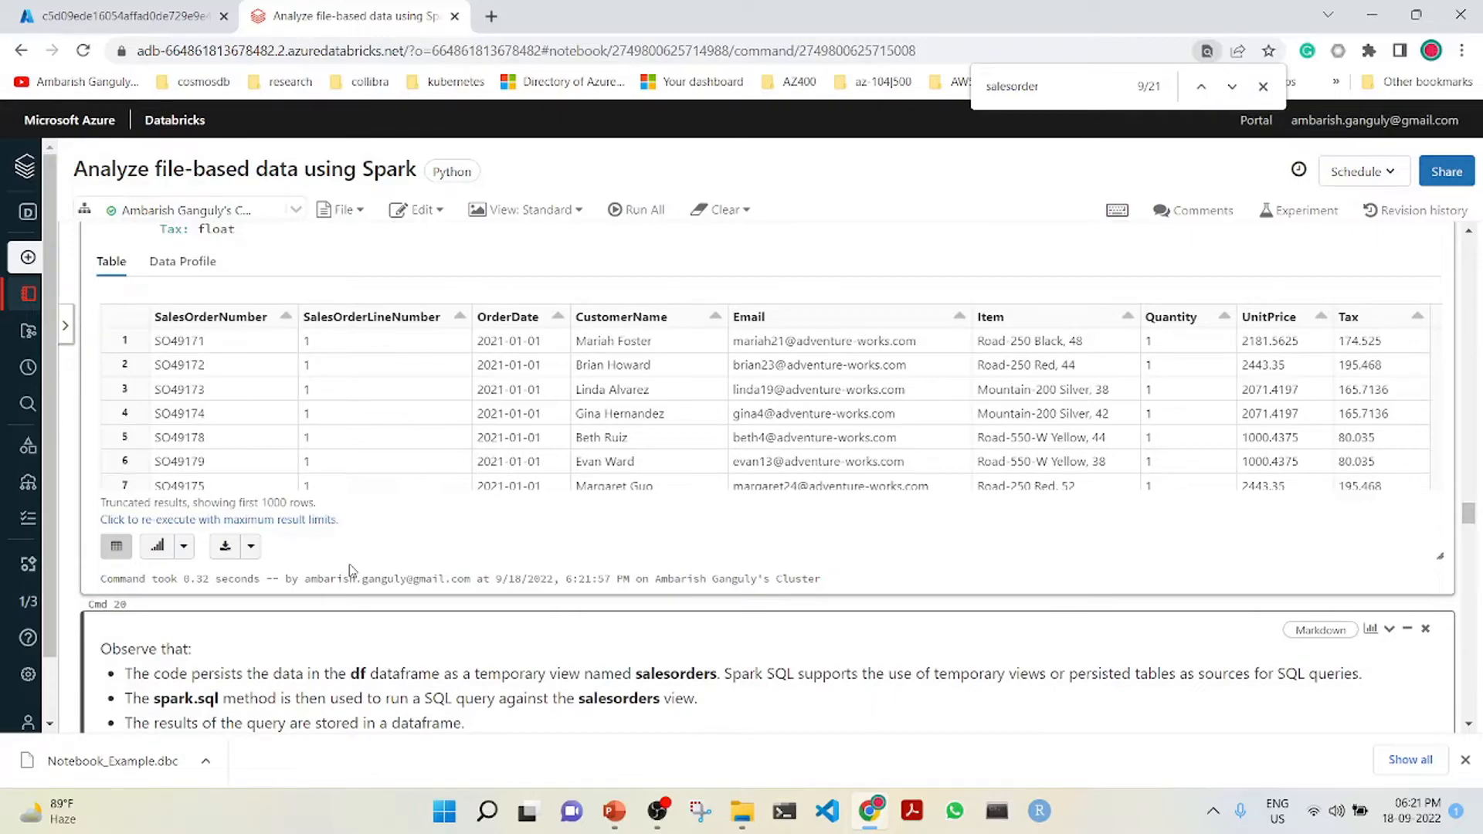
# Run the %sql cell that sums GrossRevenue by OrderYear, and the %sql cell that selects everything from salesorders.
pyautogui.scroll(-4, 350, 570)
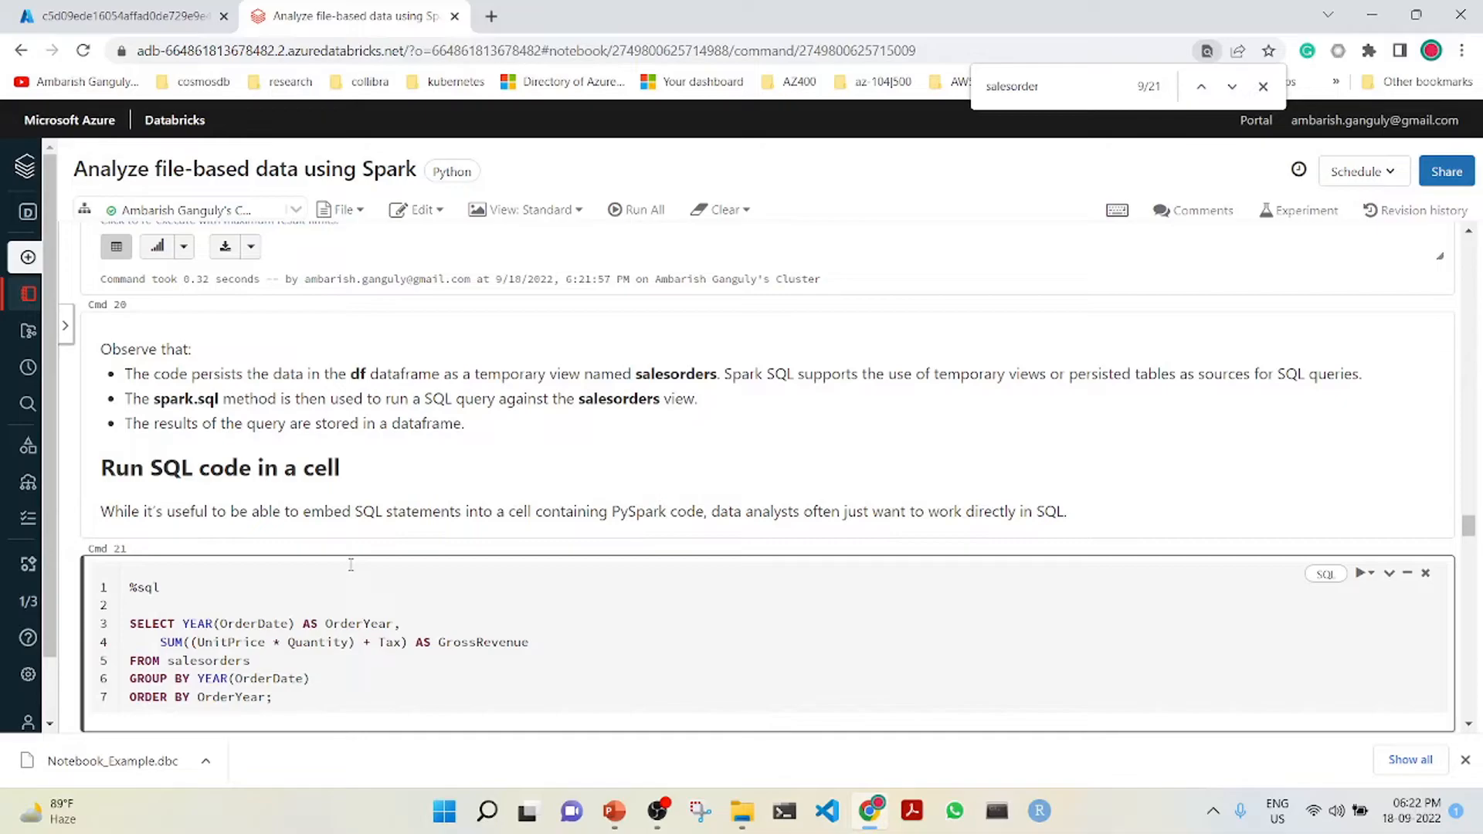
pyautogui.hotkey('shift', 'Return')
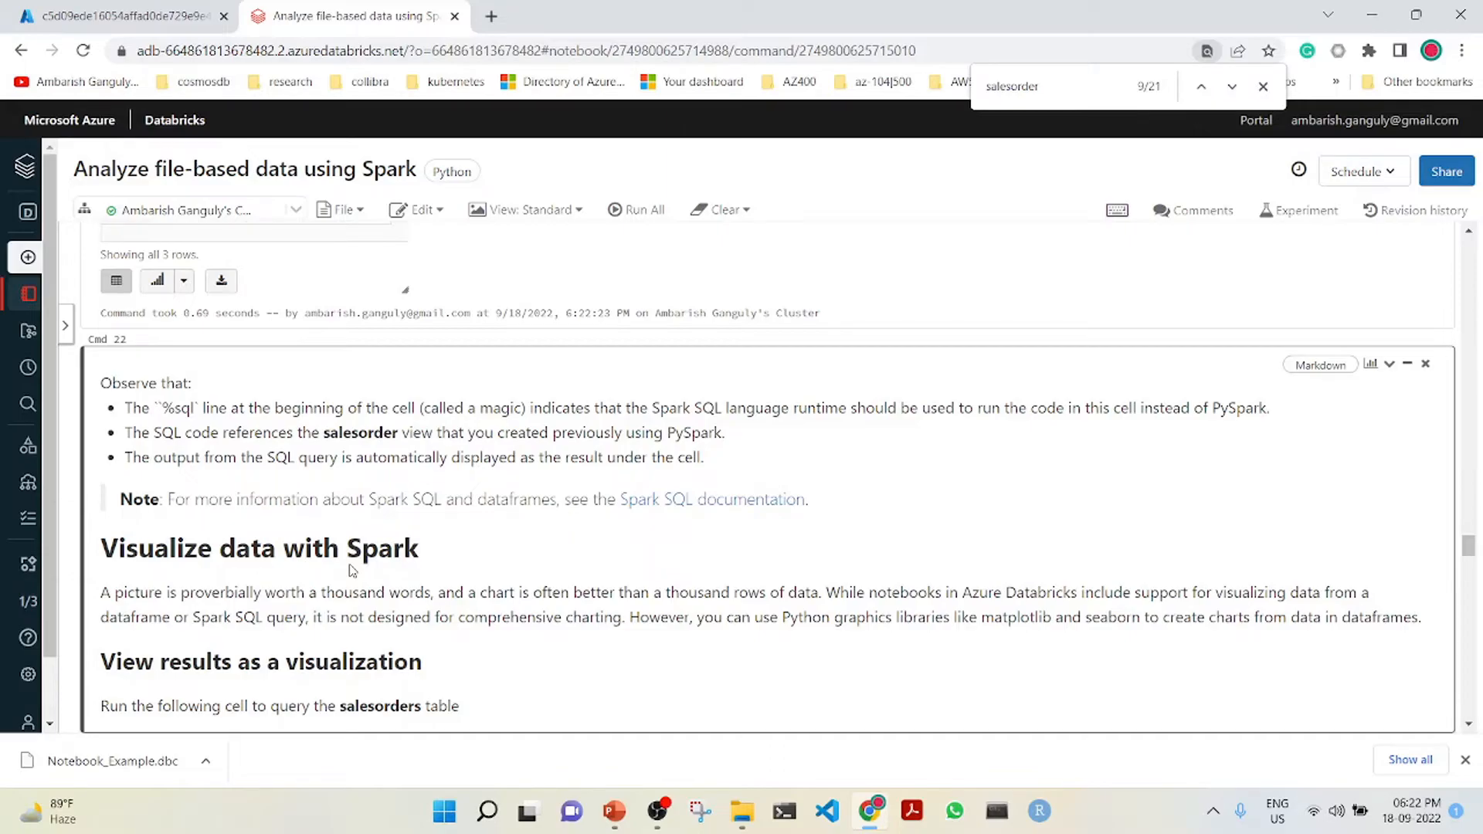
pyautogui.hotkey('shift', 'Return')
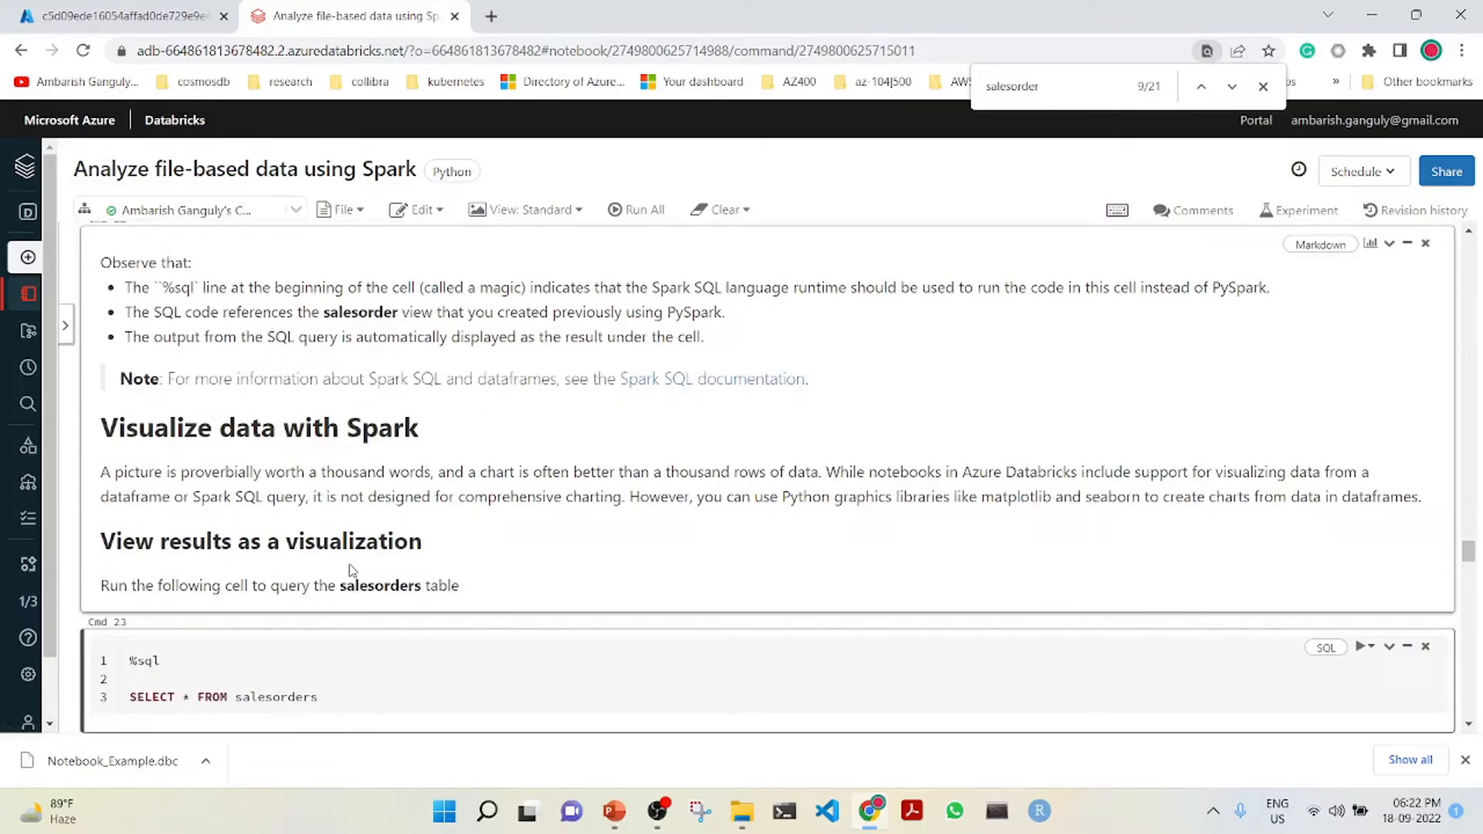
pyautogui.hotkey('shift', 'Return')
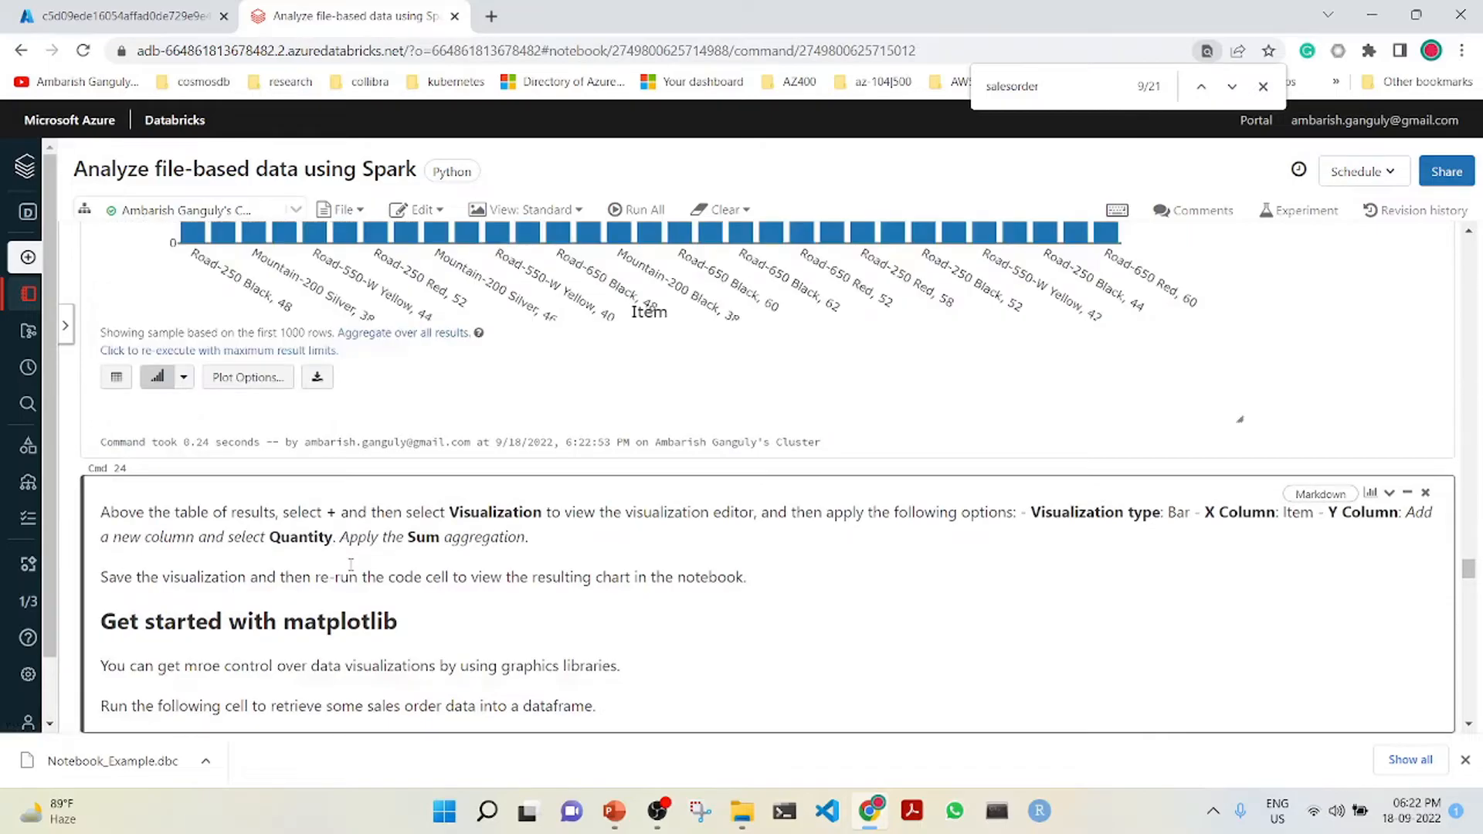
# Run the sqlQuery cell that loads yearly gross revenue into df_spark, and the cell that plots it as a matplotlib bar chart.
pyautogui.hotkey('shift', 'Return')
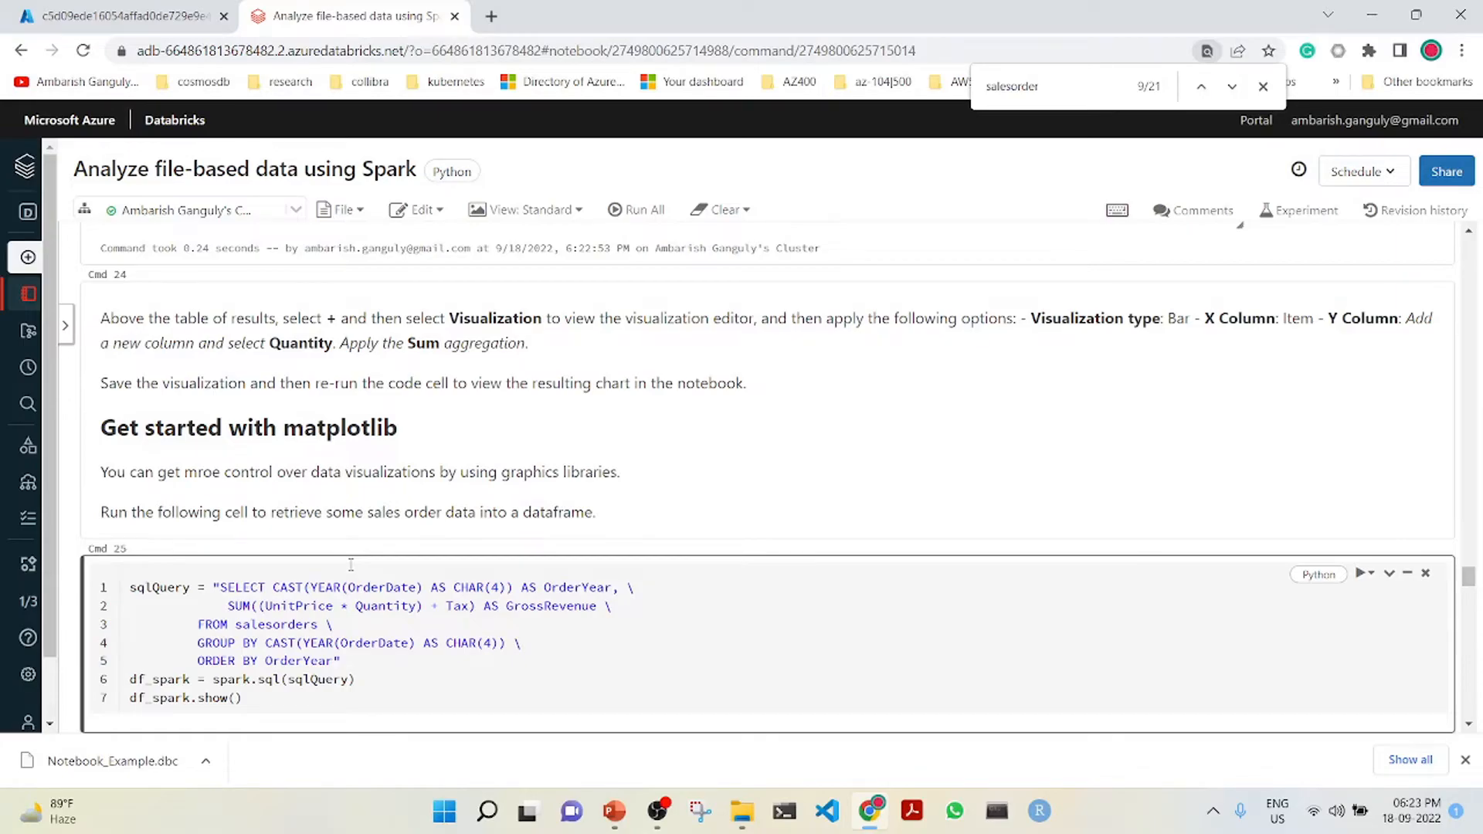
pyautogui.hotkey('shift', 'Return')
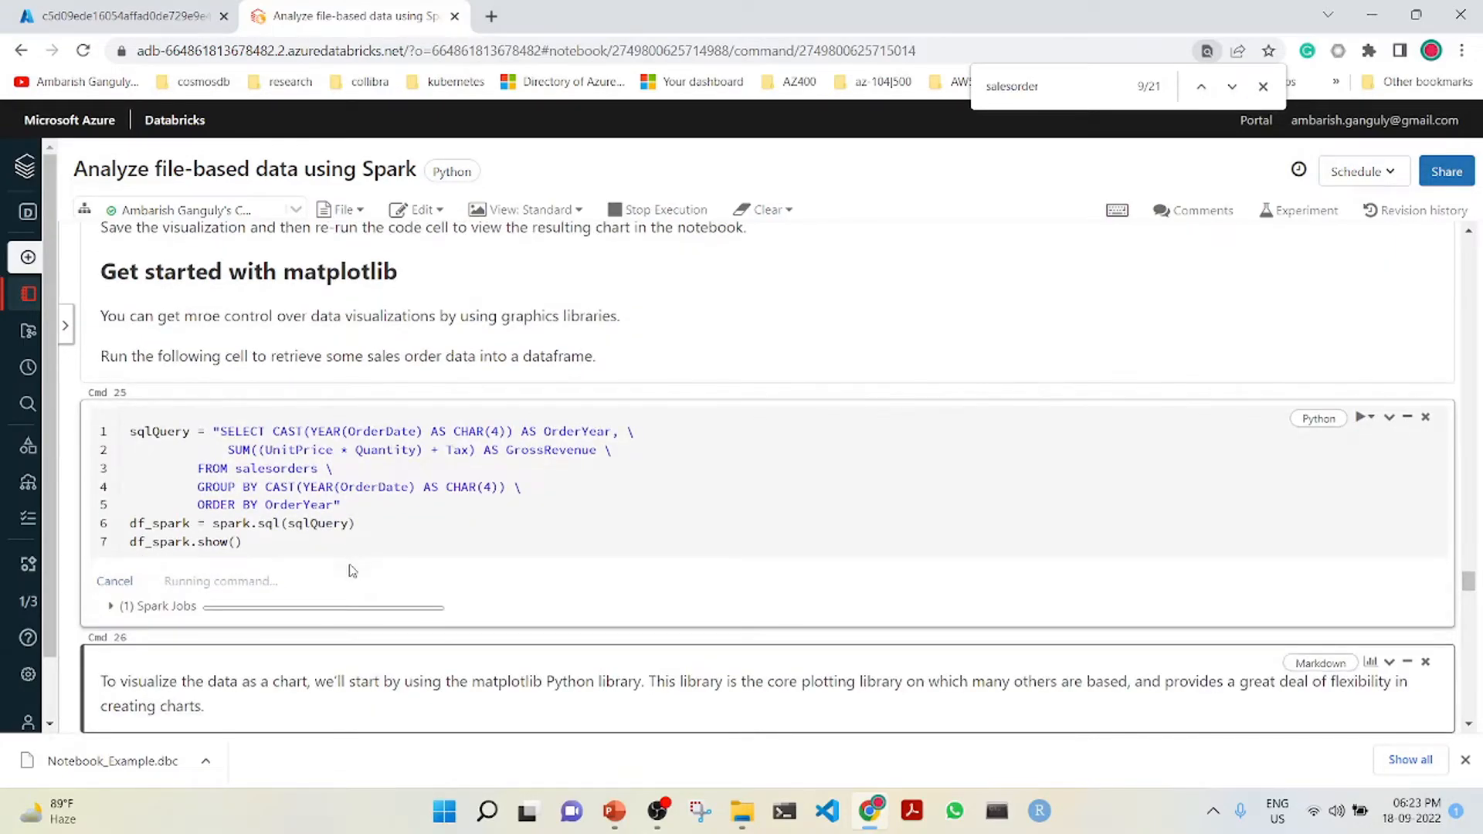
pyautogui.scroll(-3, 353, 570)
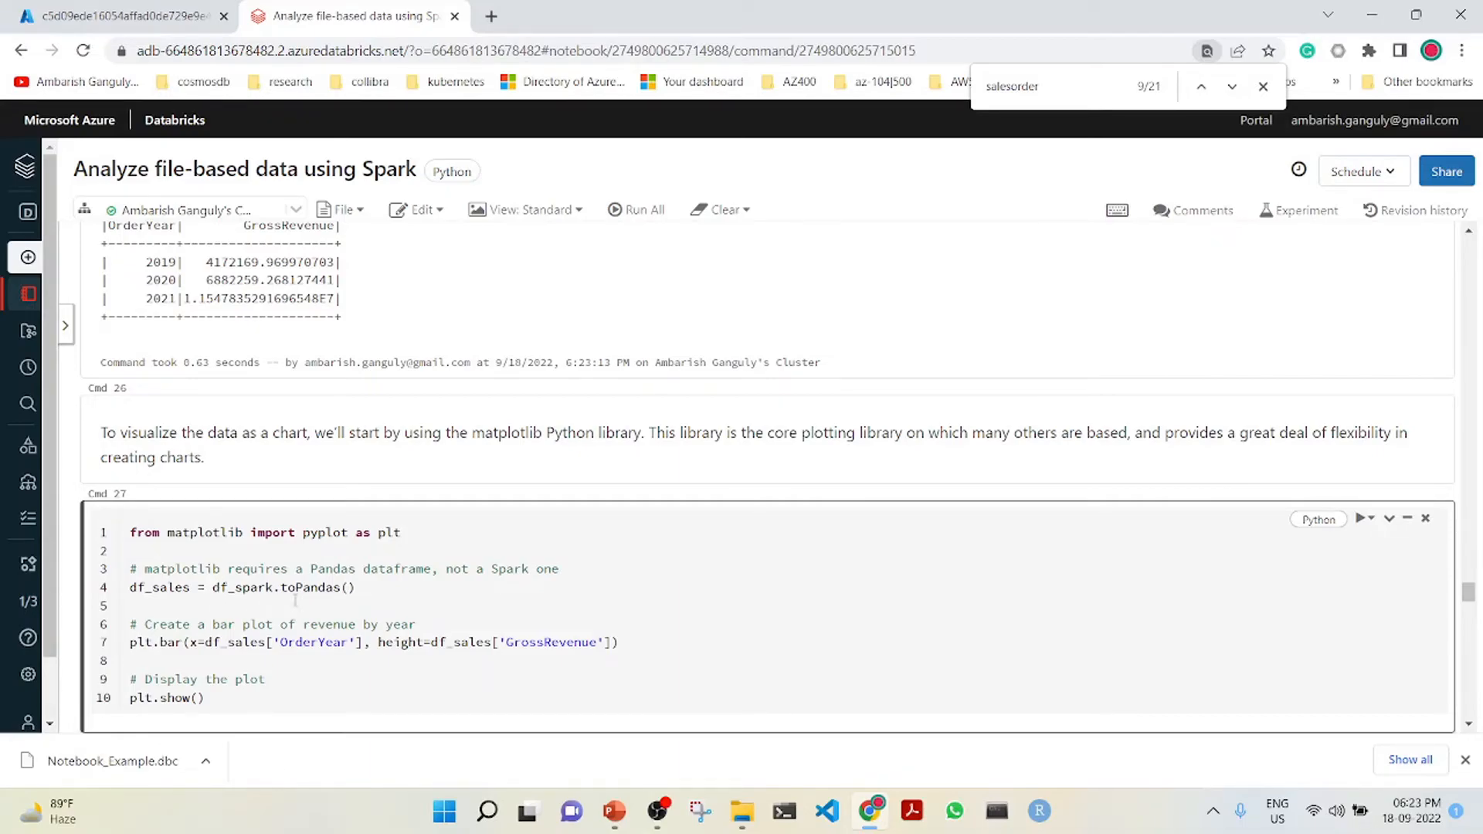
pyautogui.click(238, 657)
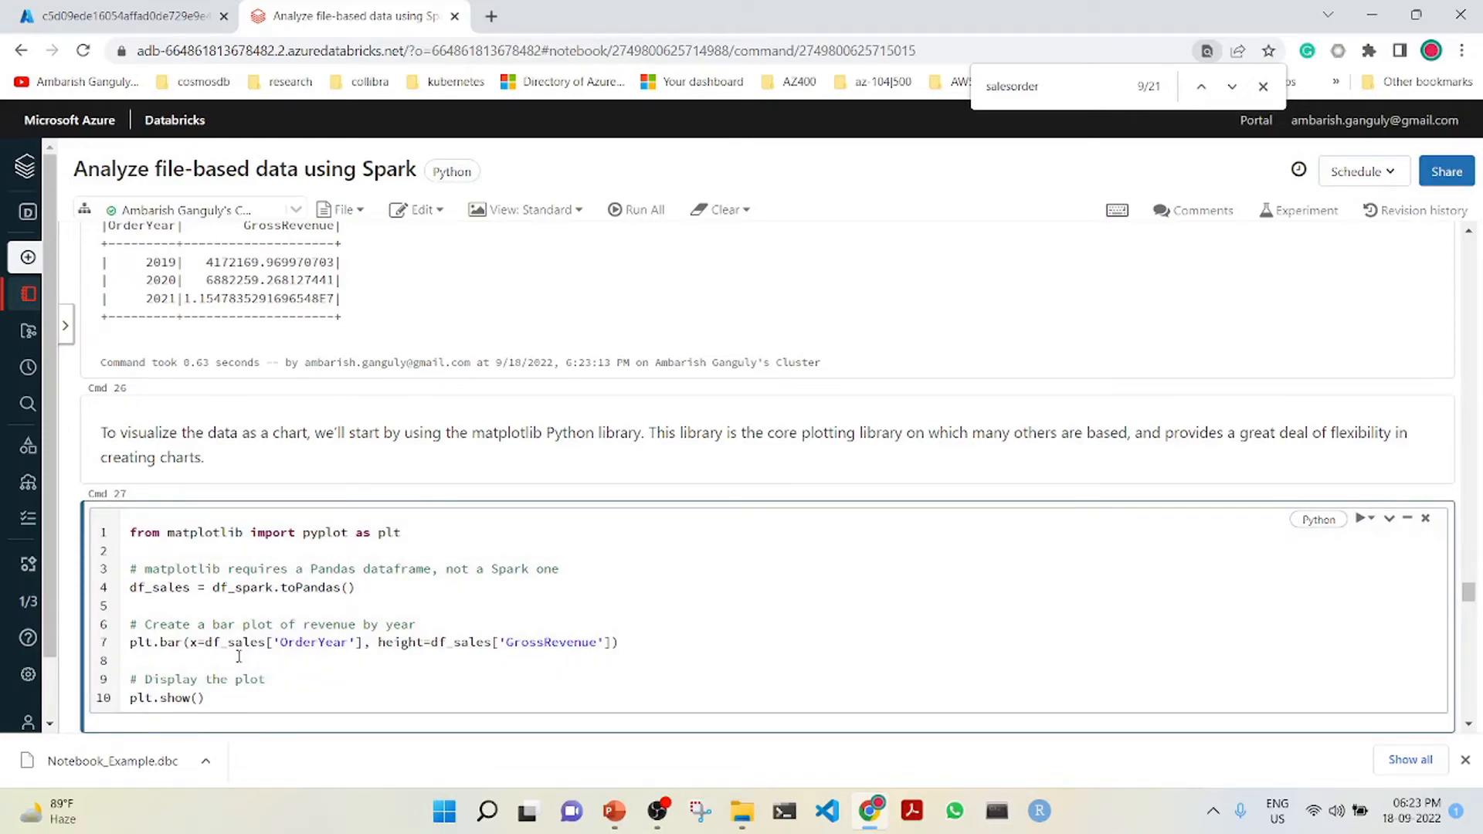
pyautogui.hotkey('shift', 'Return')
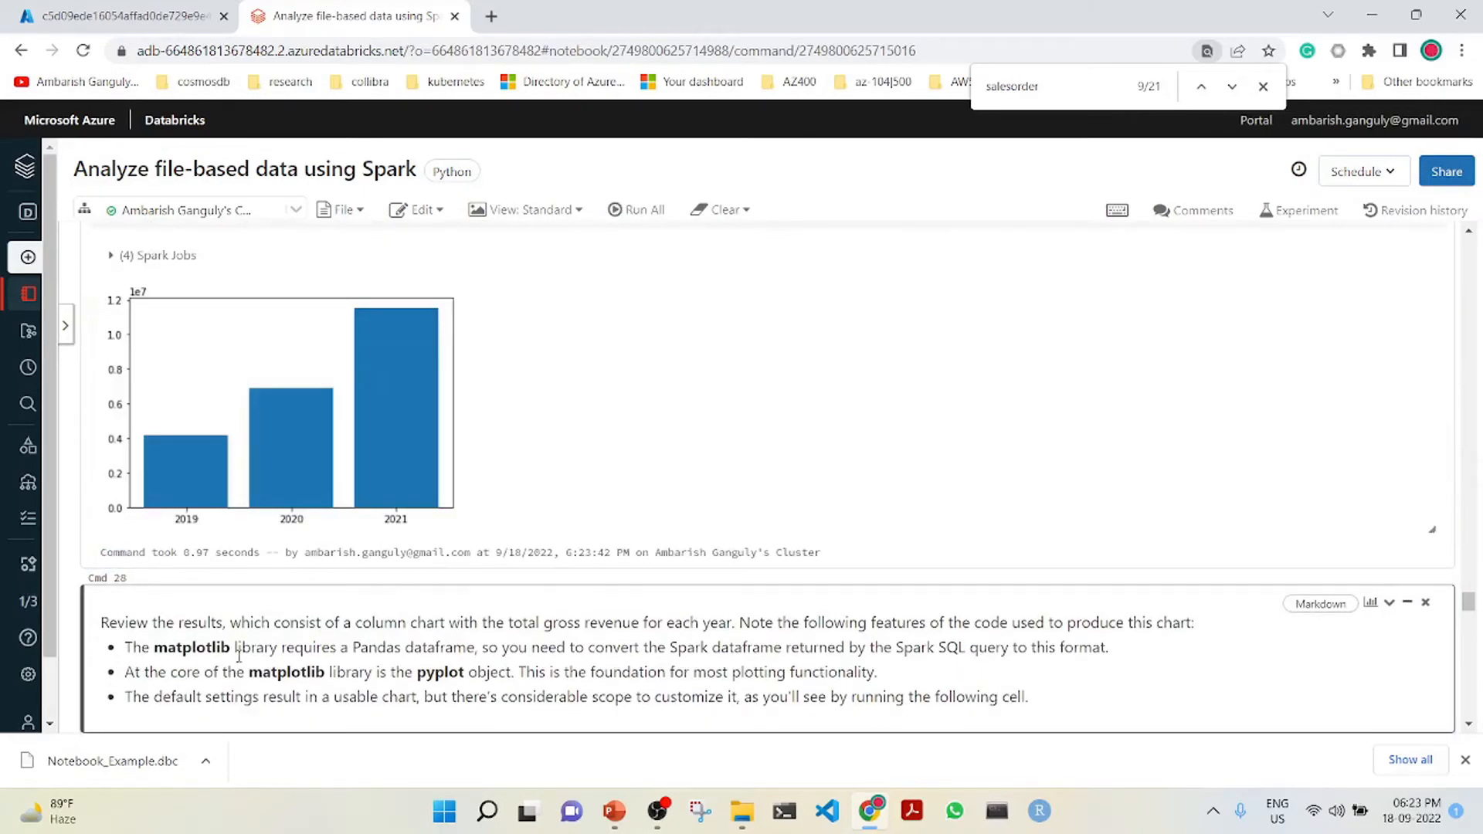
# Run the cell that draws the customized orange 'Revenue by Year' bar chart, and the one that redraws it in an explicit (8,3) figure.
pyautogui.hotkey('shift', 'Return')
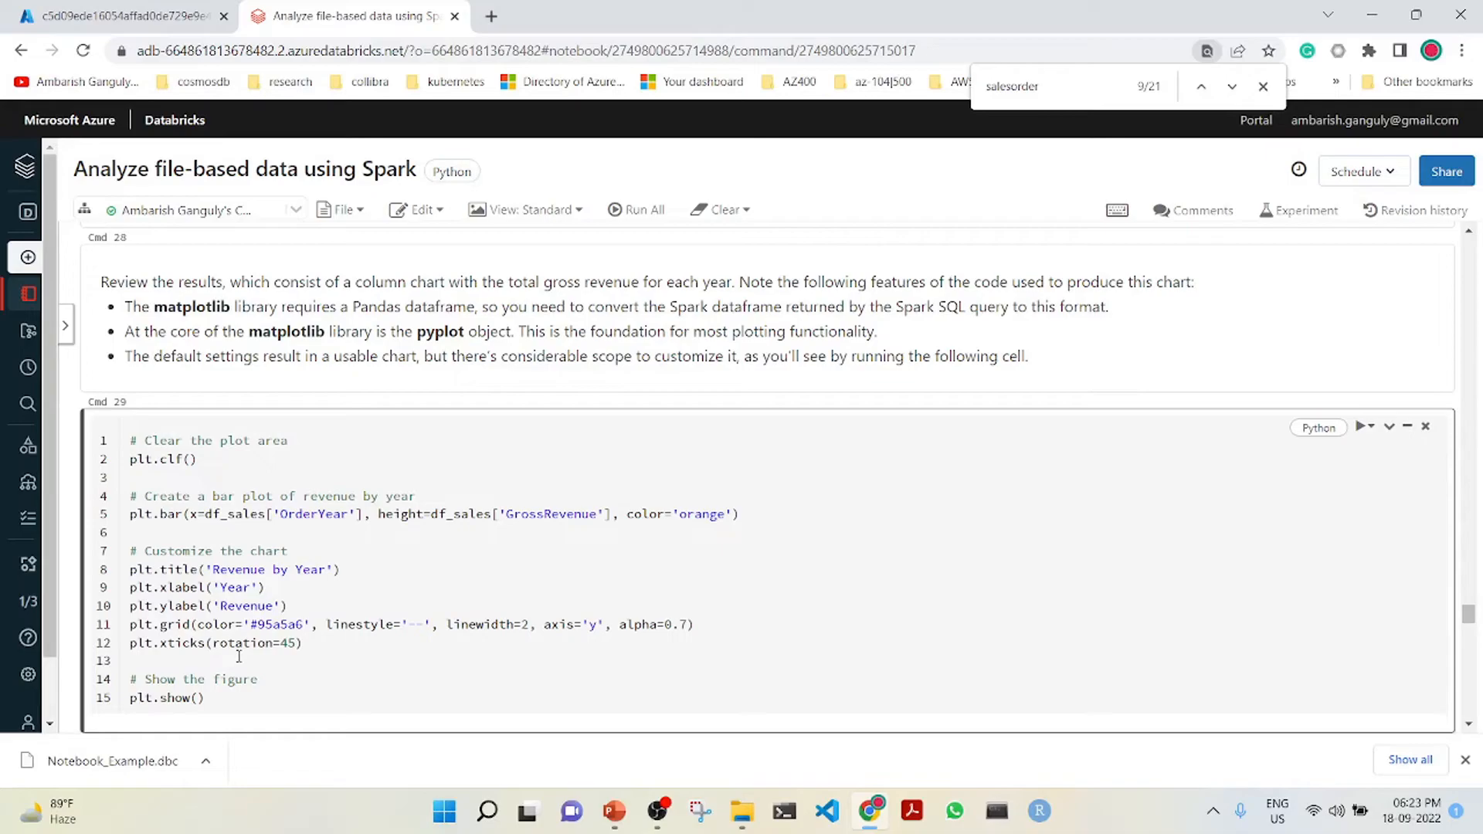
pyautogui.hotkey('shift', 'Return')
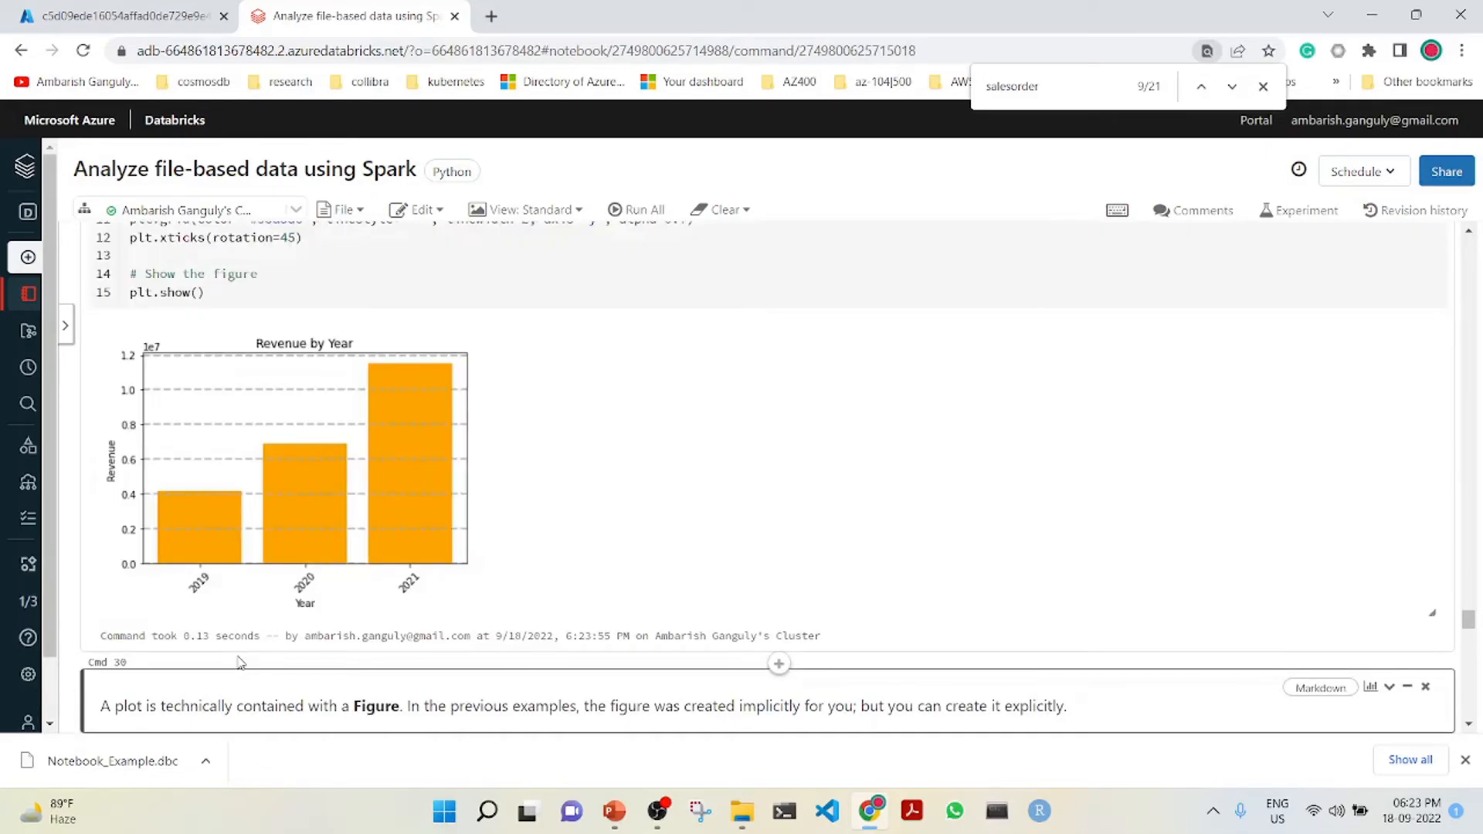
pyautogui.hotkey('shift', 'Return')
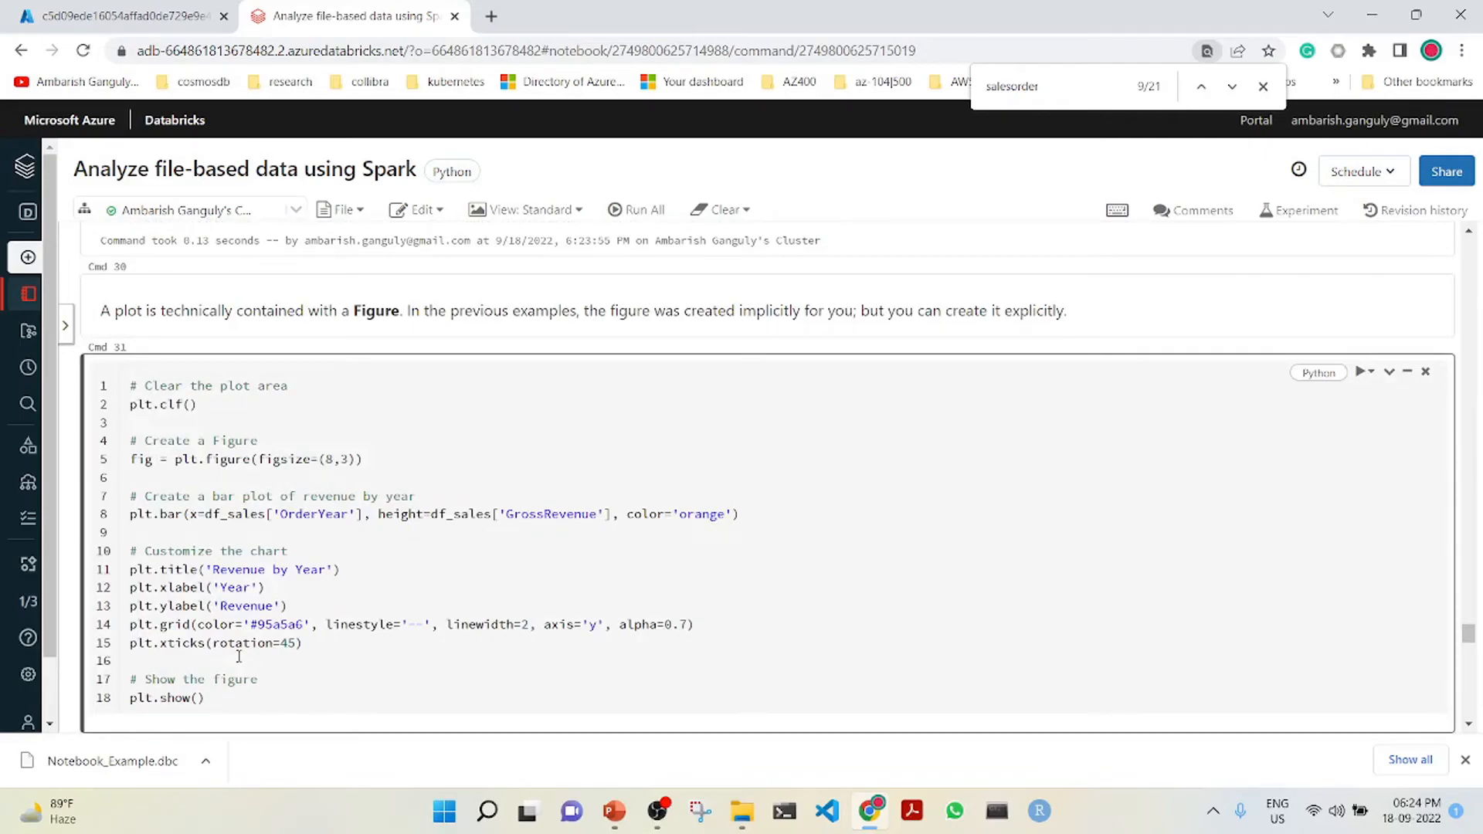
pyautogui.hotkey('shift', 'Return')
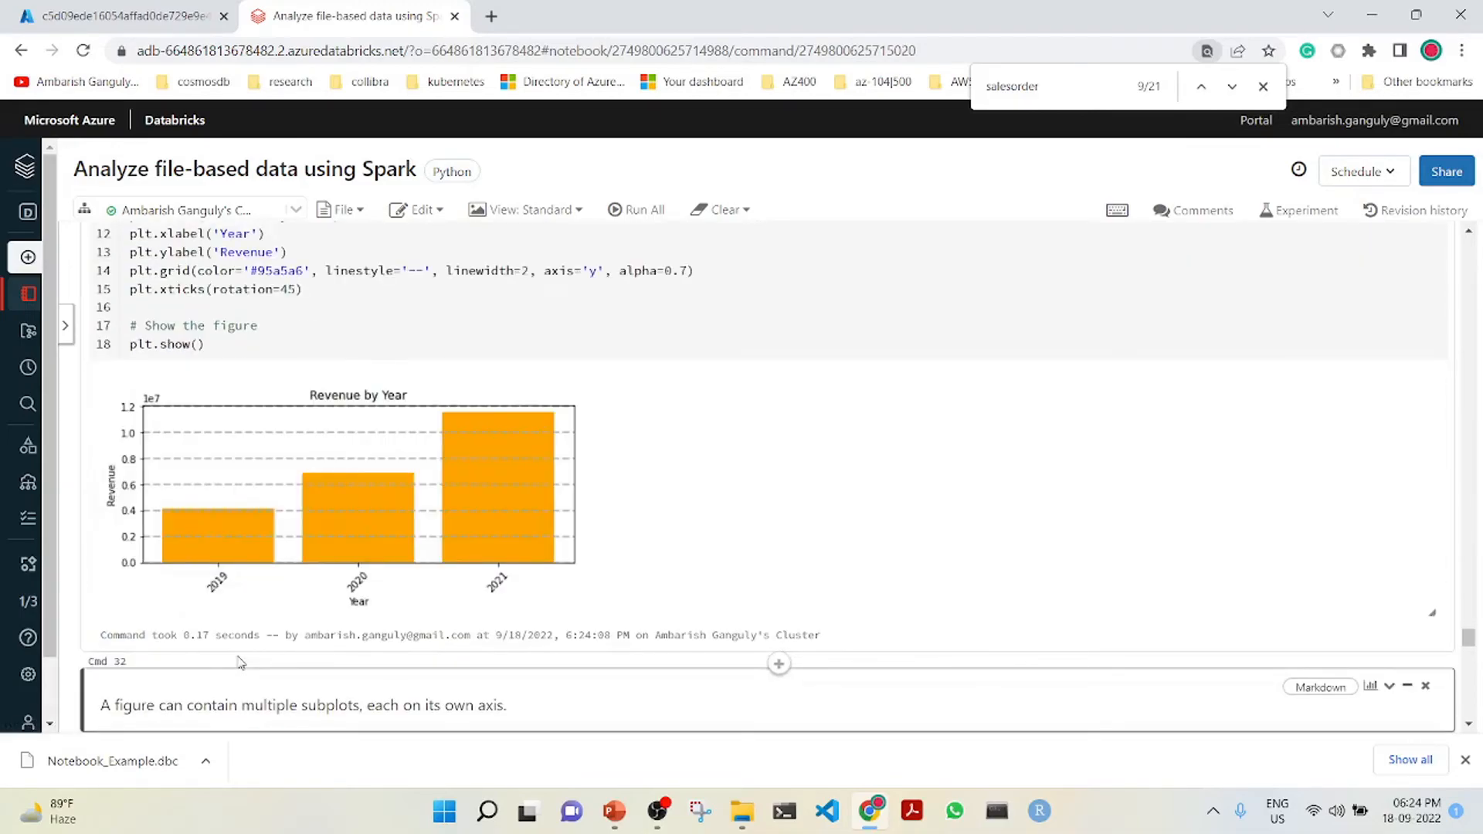
# Run the 'Sales Data' figure cell with two subplots: a revenue bar chart and an 'Orders per Year' pie chart.
pyautogui.hotkey('shift', 'Return')
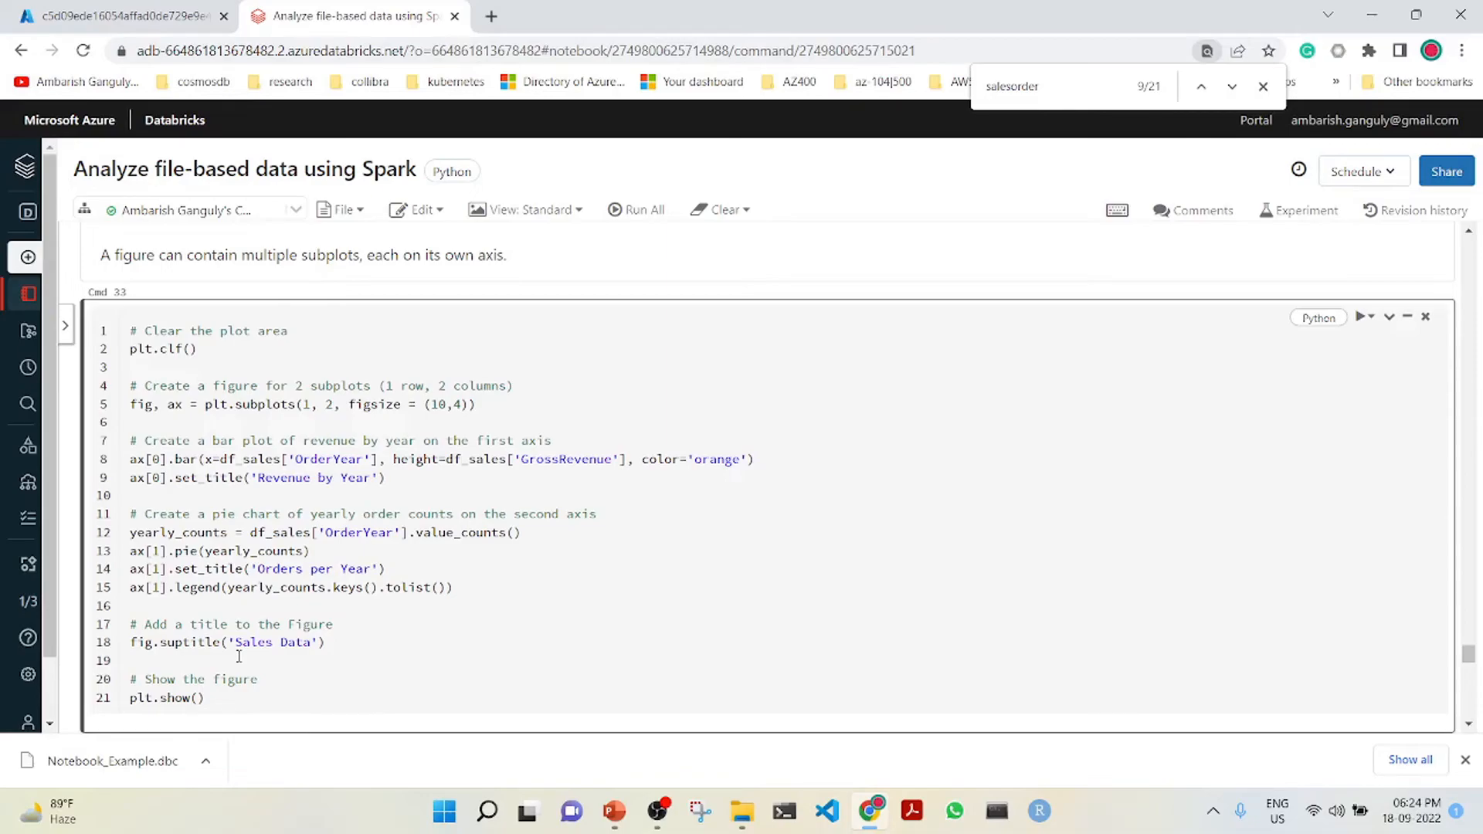
pyautogui.hotkey('shift', 'Return')
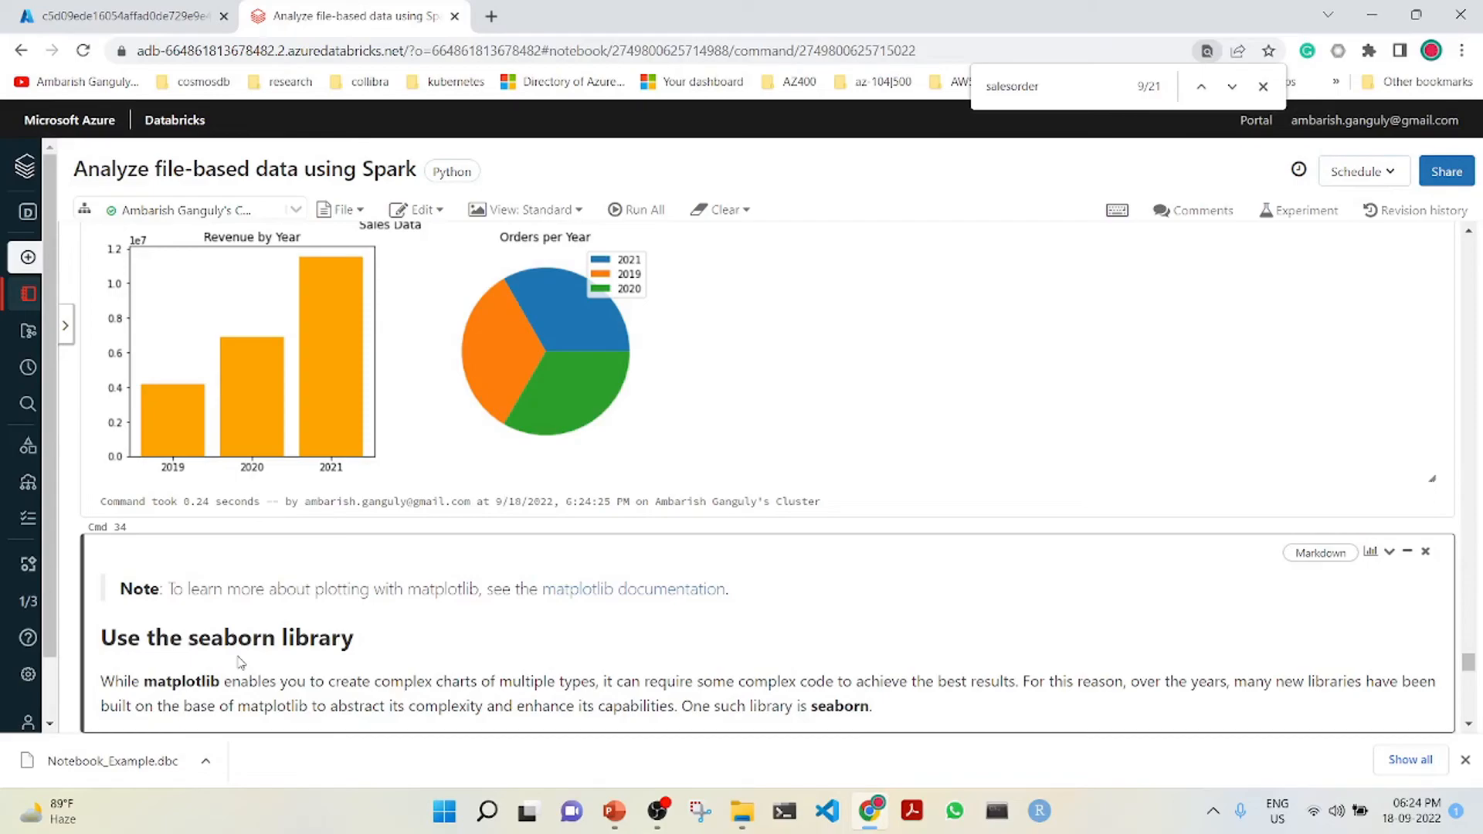
# Run the cell that plots GrossRevenue by OrderYear as a seaborn bar chart, and the one that redraws it with the whitegrid theme.
pyautogui.scroll(-3, 239, 661)
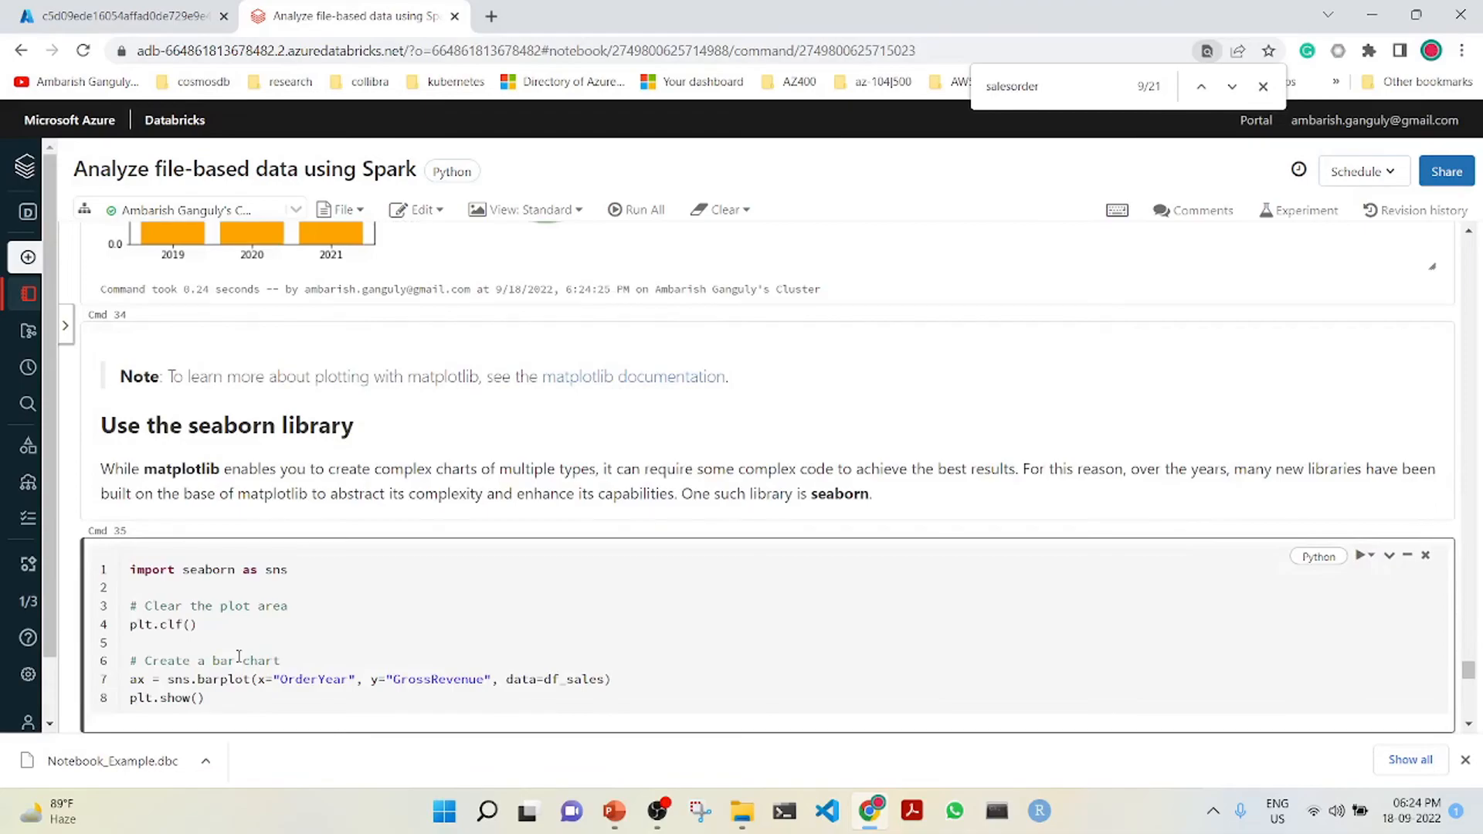
pyautogui.hotkey('shift', 'Return')
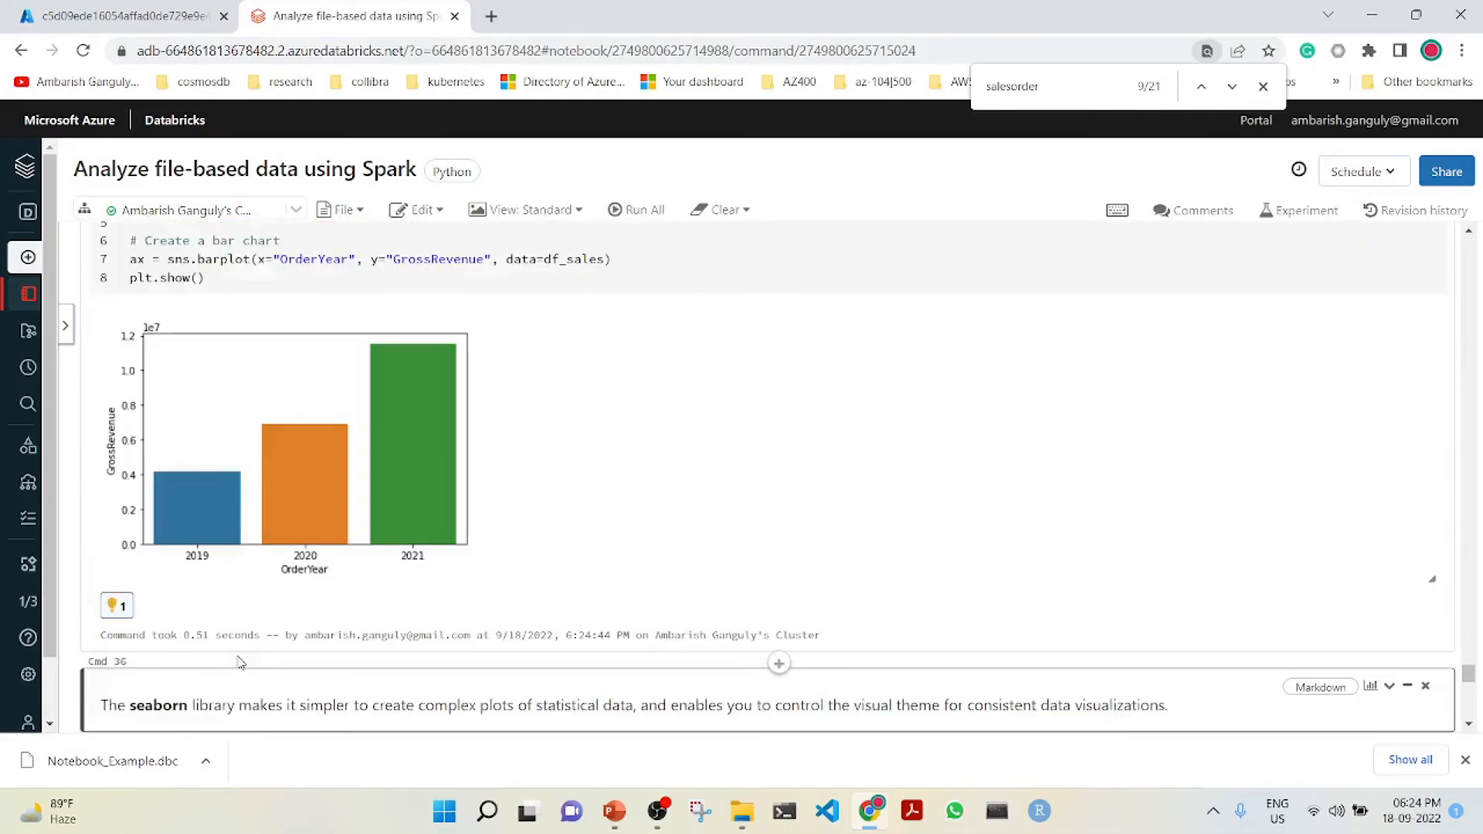
pyautogui.hotkey('shift', 'Return')
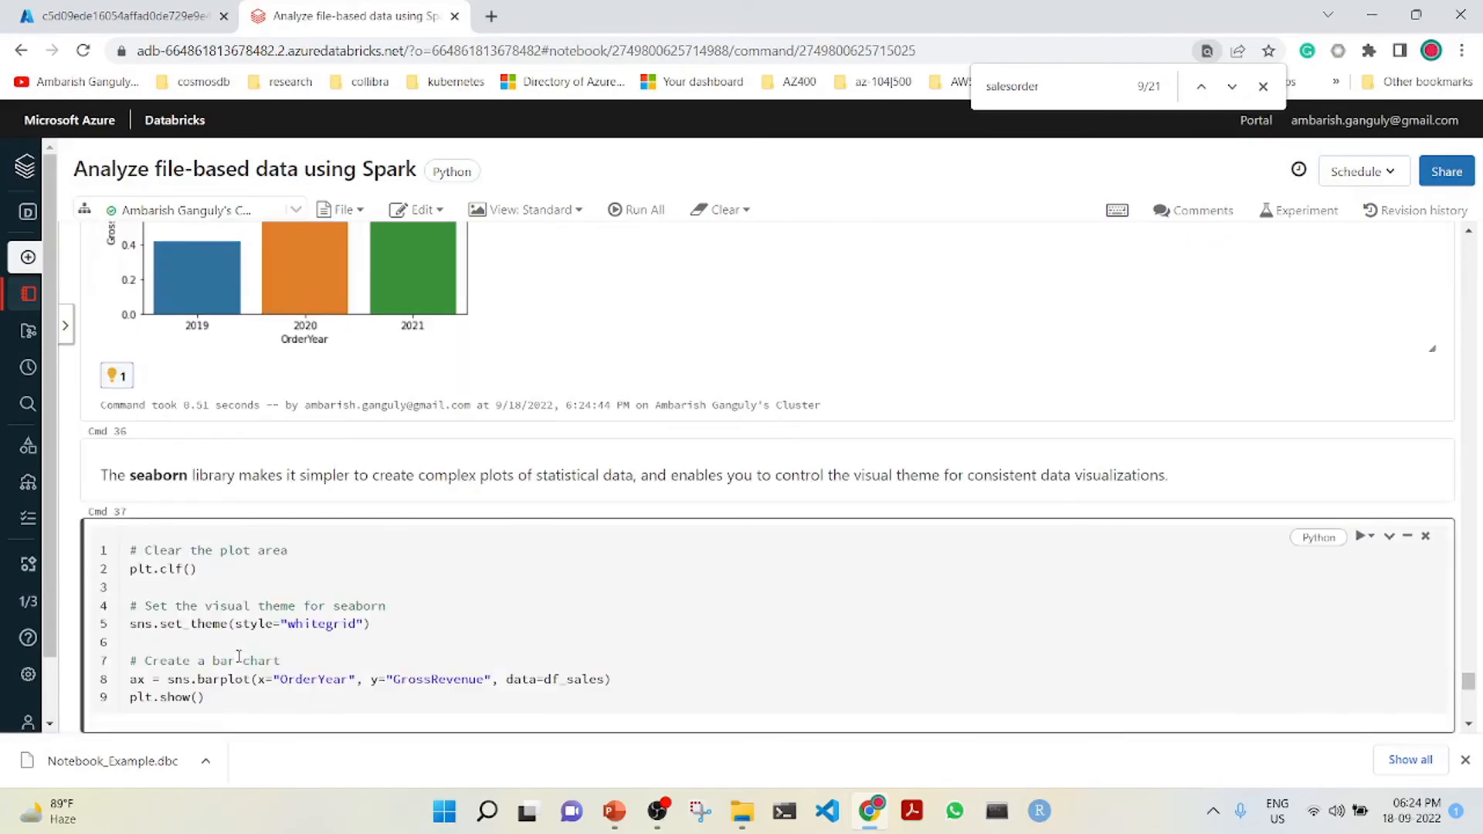
pyautogui.hotkey('shift', 'Return')
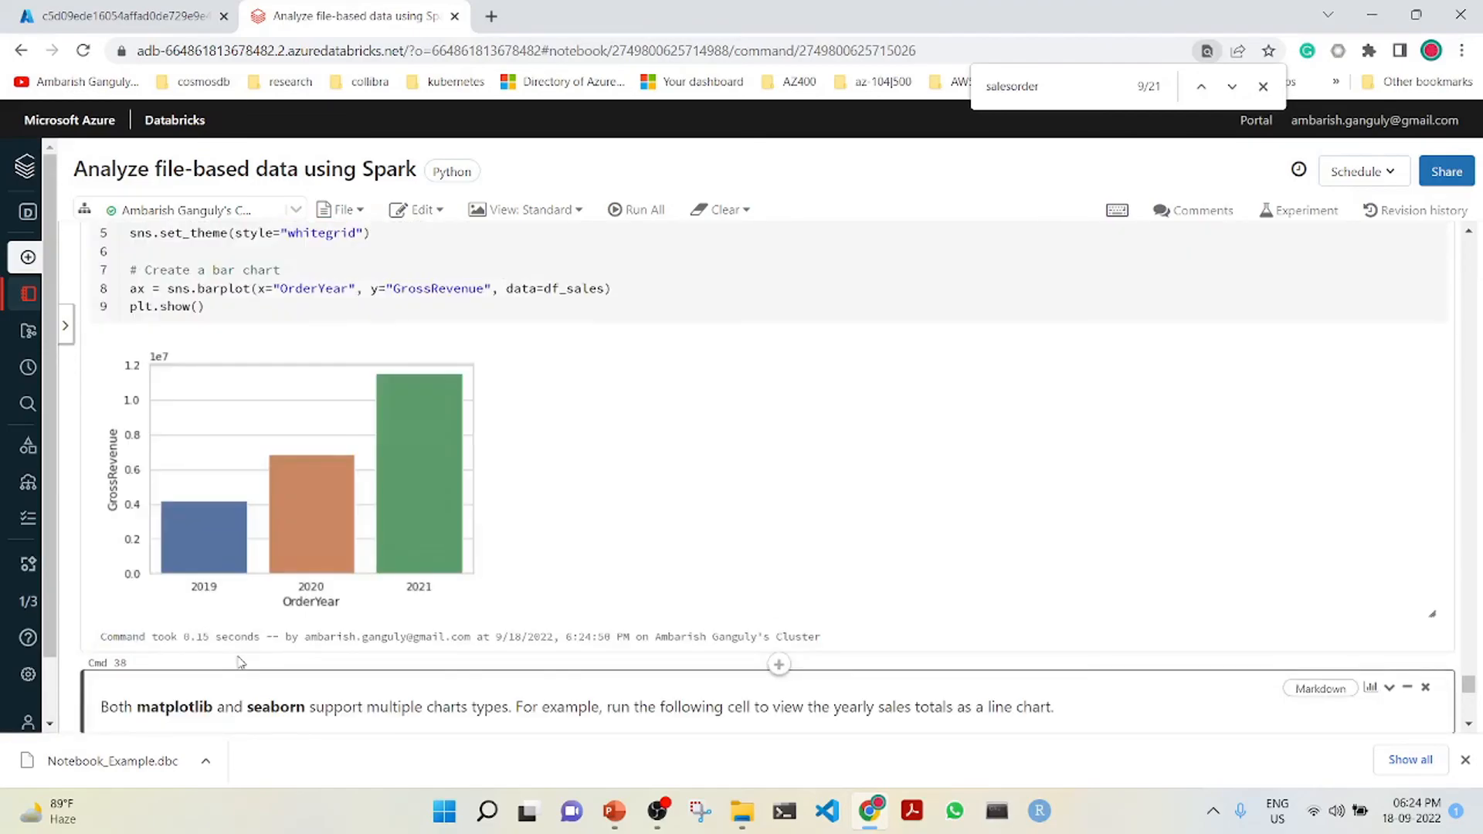
# Run the seaborn lineplot cell for GrossRevenue by OrderYear, and continue past the closing note to an empty cell at the notebook's end.
pyautogui.hotkey('shift', 'Return')
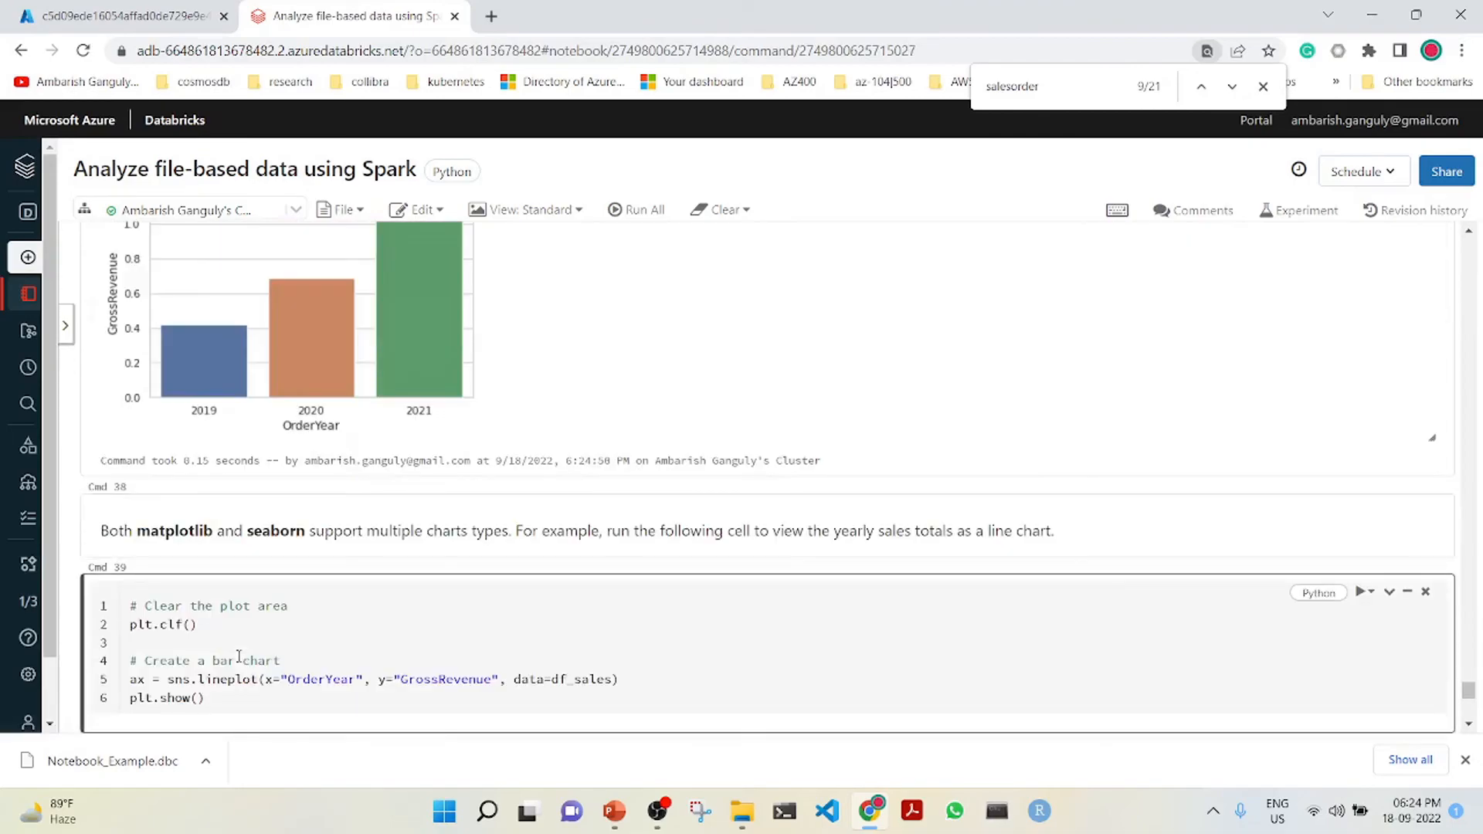
pyautogui.hotkey('shift', 'Return')
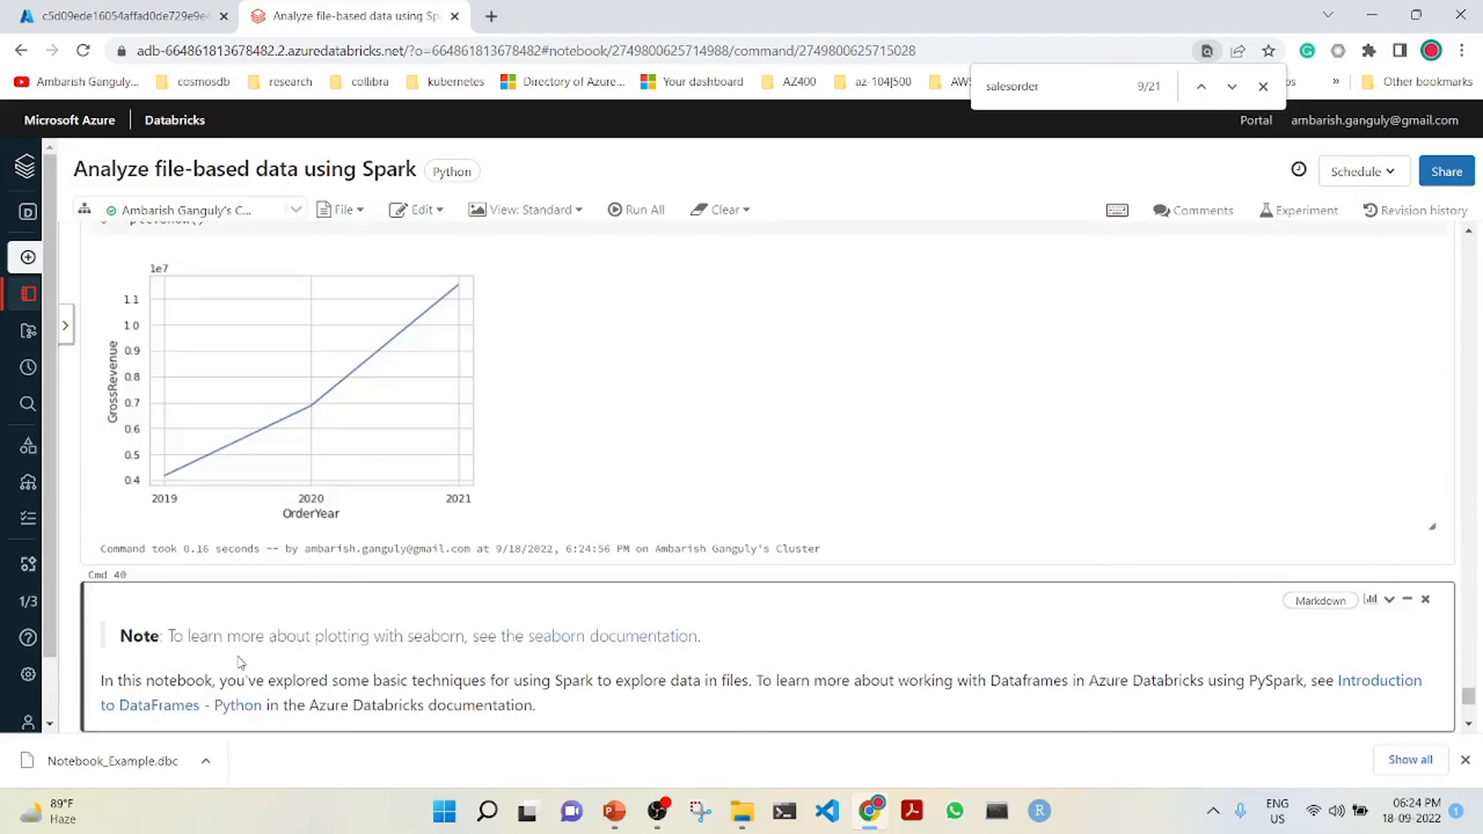
pyautogui.hotkey('shift', 'Return')
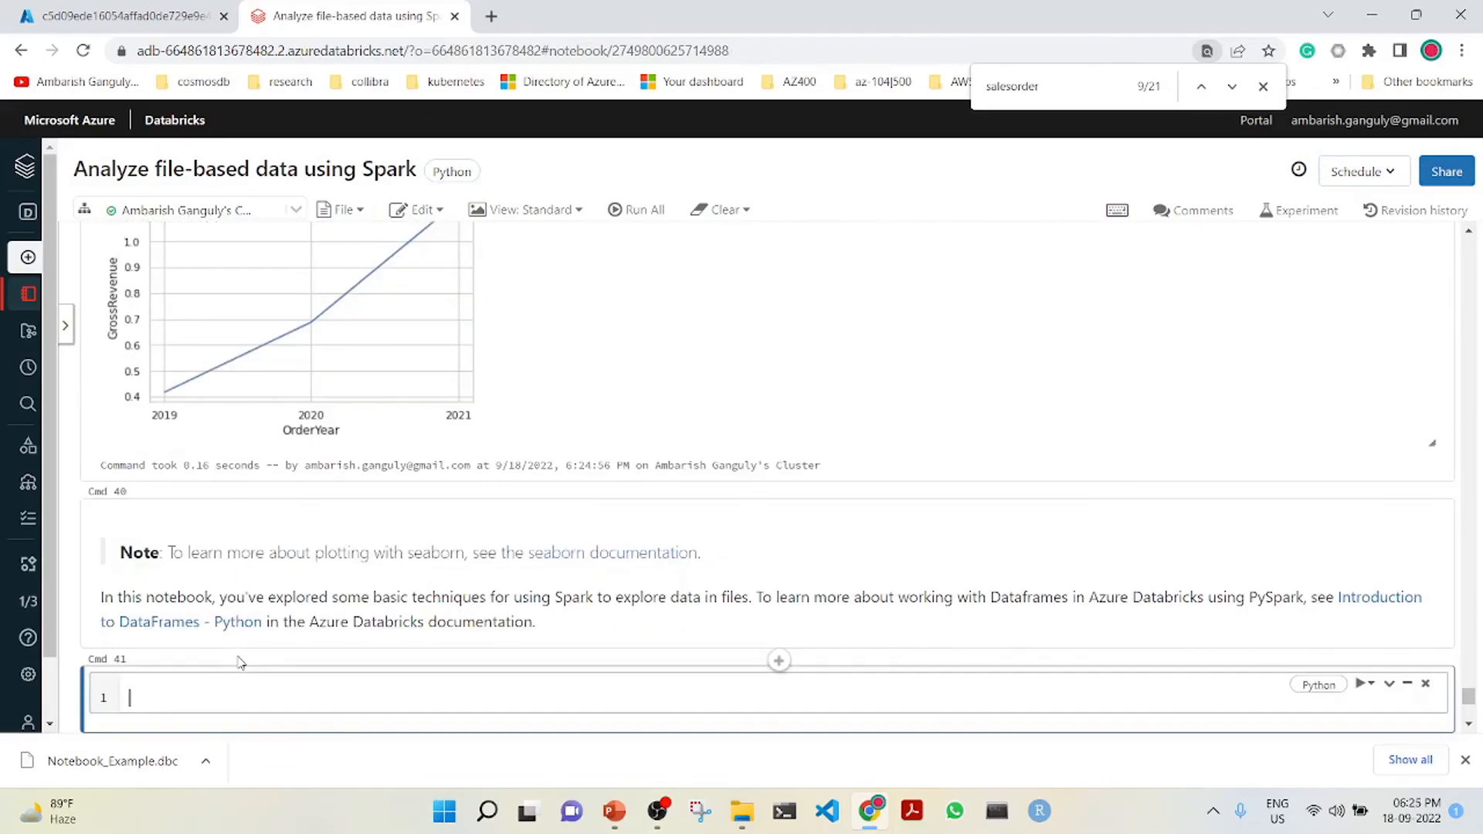